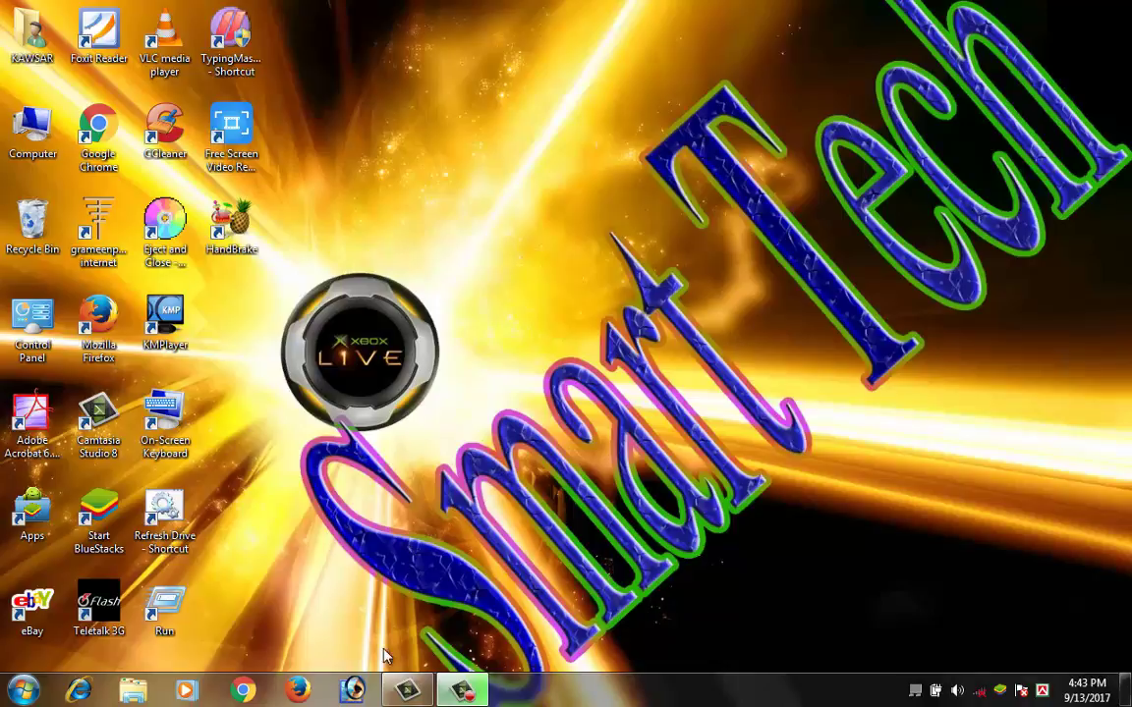
Launch Adobe Photoshop 7.0 from its taskbar icon to an empty workspace.
{"action": "left_click", "coordinate": [354, 690]}
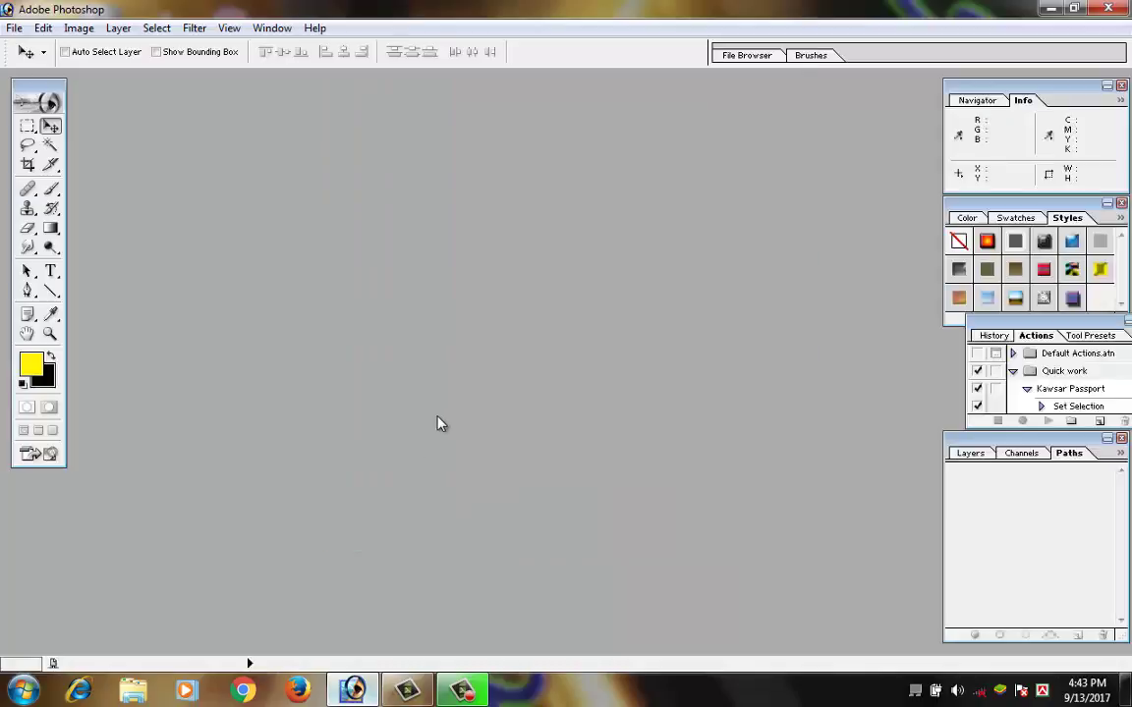
Open the blue-background red-shirt portrait JPG from the Youtube All folder.
{"action": "left_click", "coordinate": [13, 27]}
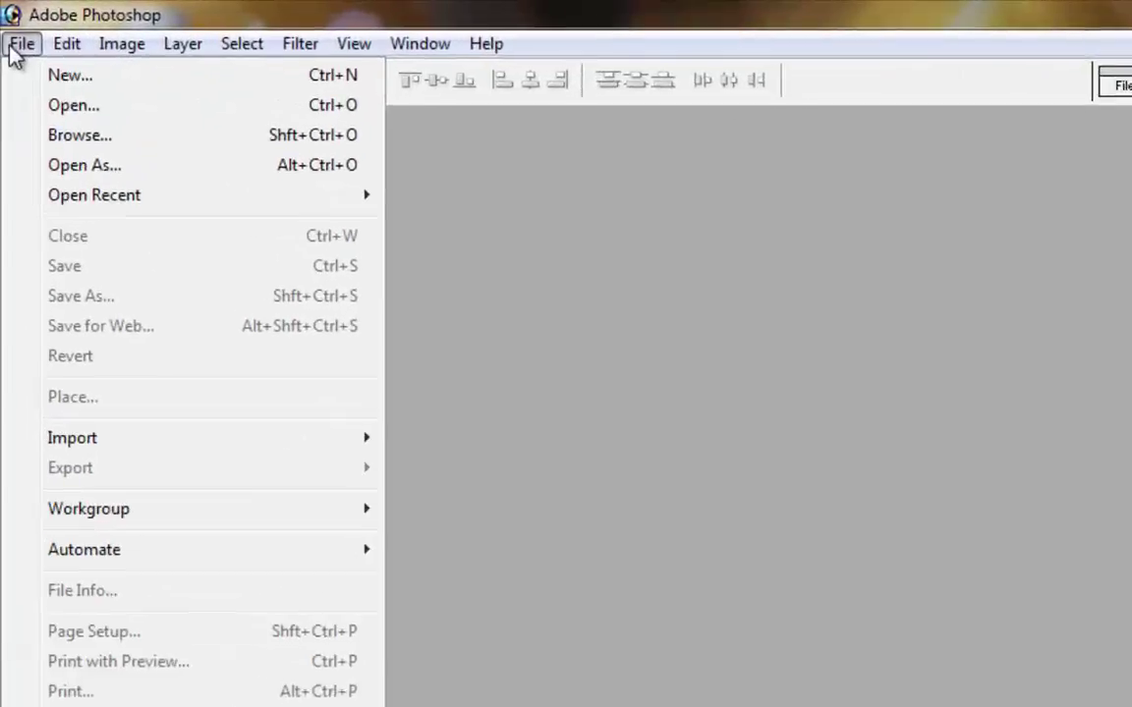
{"action": "left_click", "coordinate": [33, 67]}
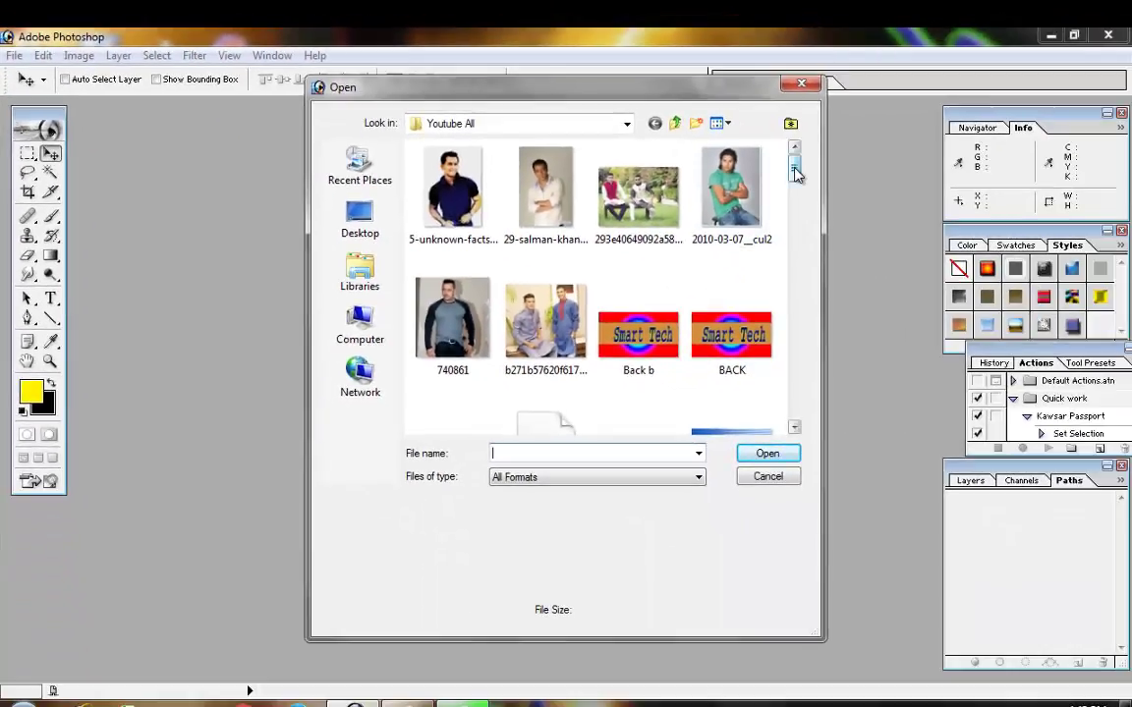
{"action": "left_click_drag", "start_coordinate": [795, 173], "coordinate": [795, 237]}
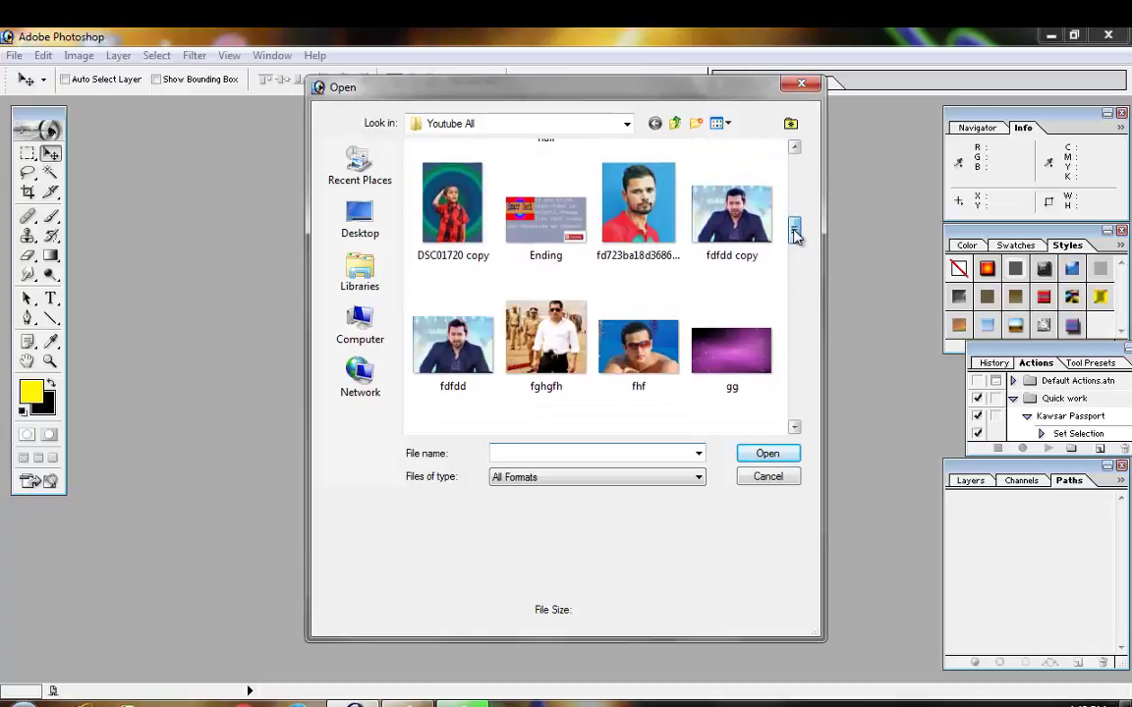
{"action": "mouse_move", "coordinate": [639, 206]}
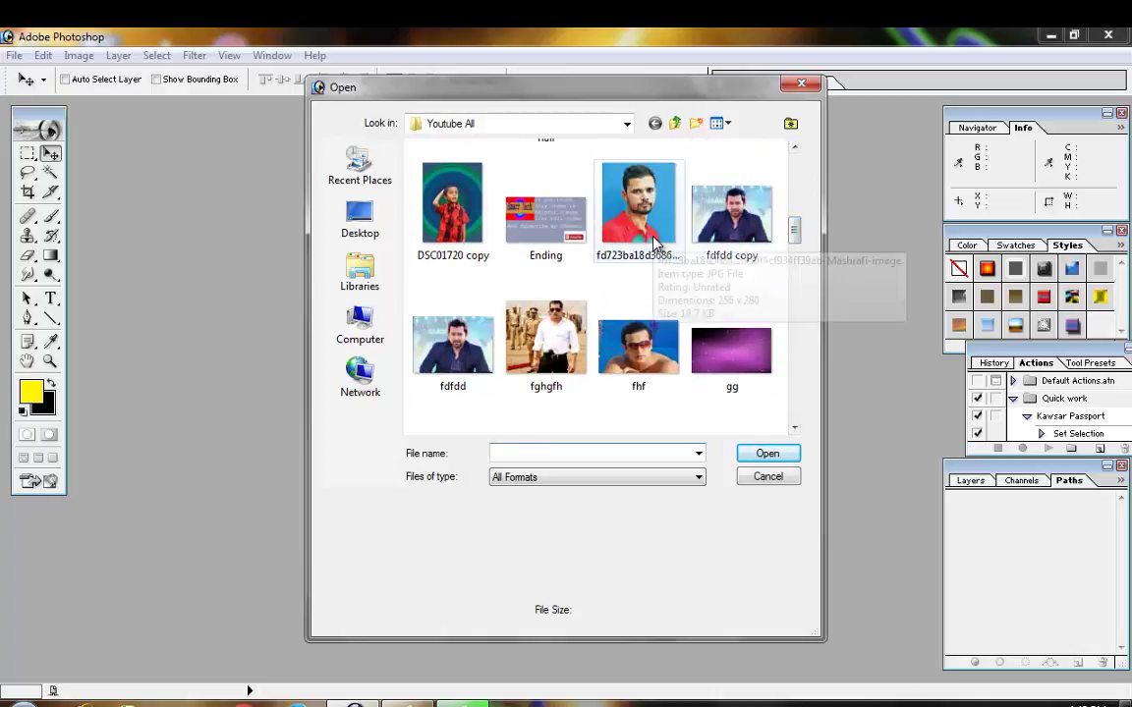
{"action": "left_click", "coordinate": [656, 243]}
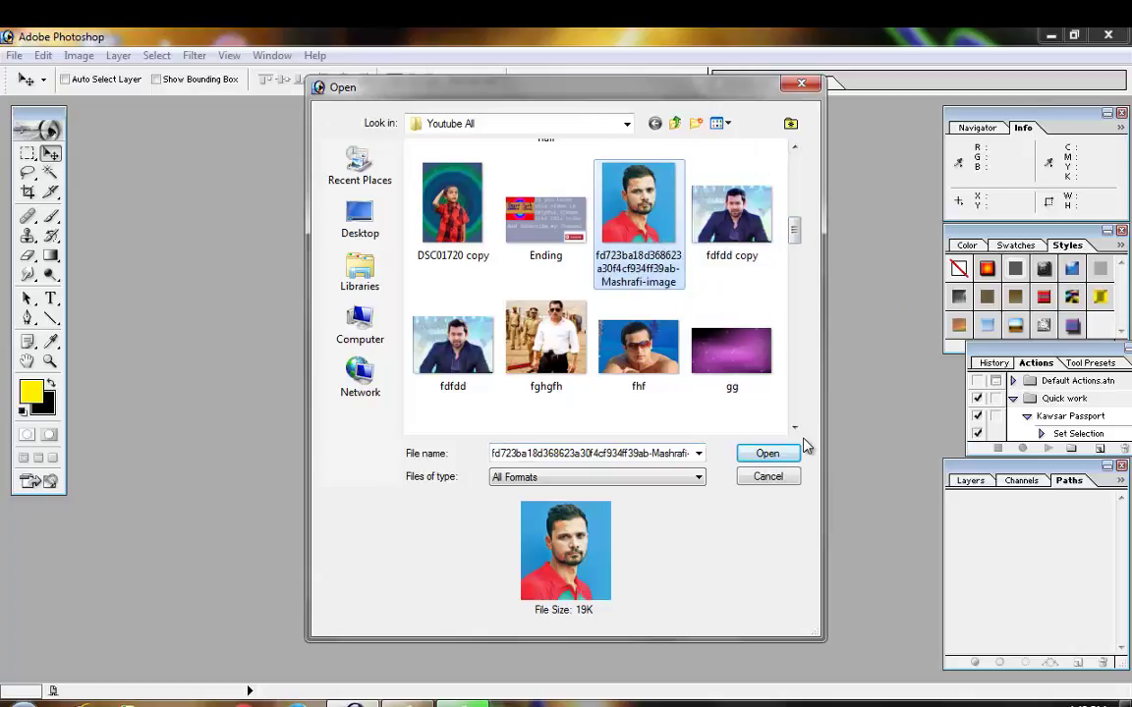
{"action": "left_click", "coordinate": [780, 453]}
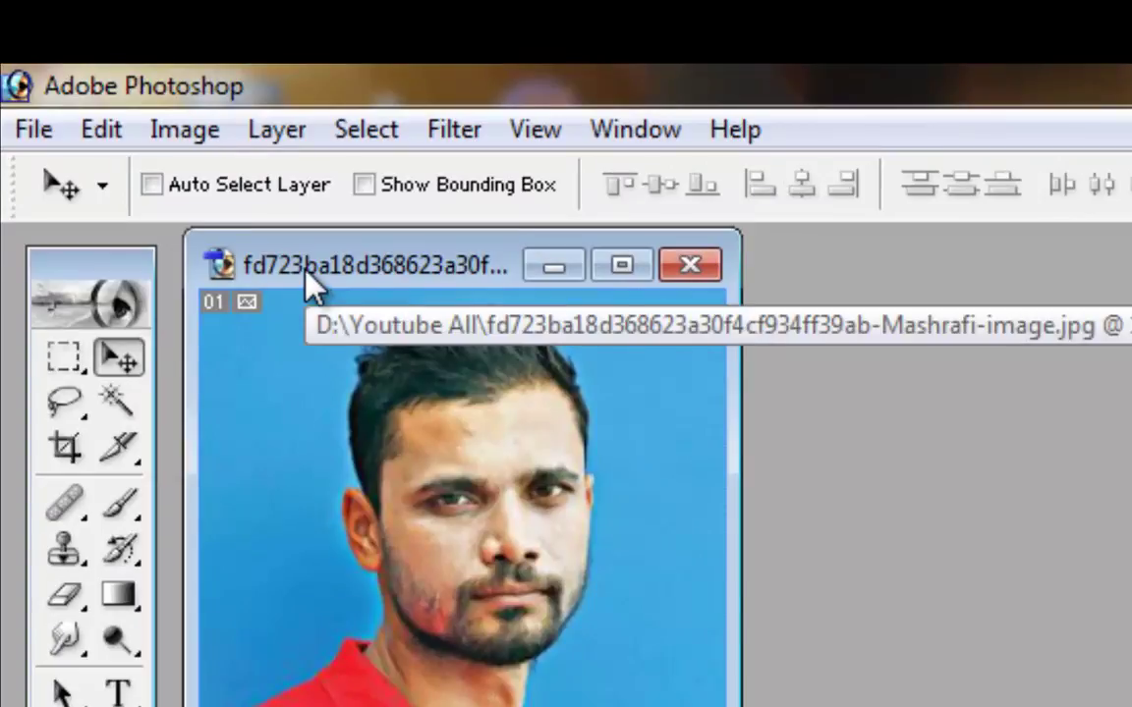
In Image Size, switch the document width and height units to millimetres.
{"action": "right_click", "coordinate": [304, 276]}
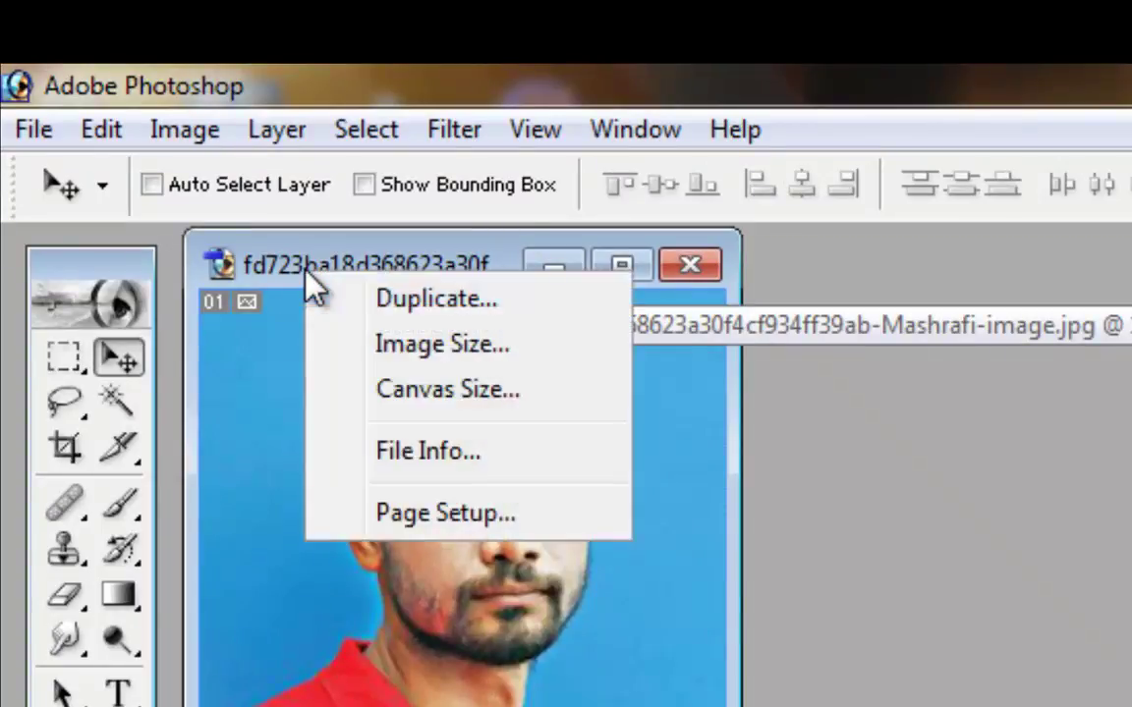
{"action": "left_click", "coordinate": [469, 344]}
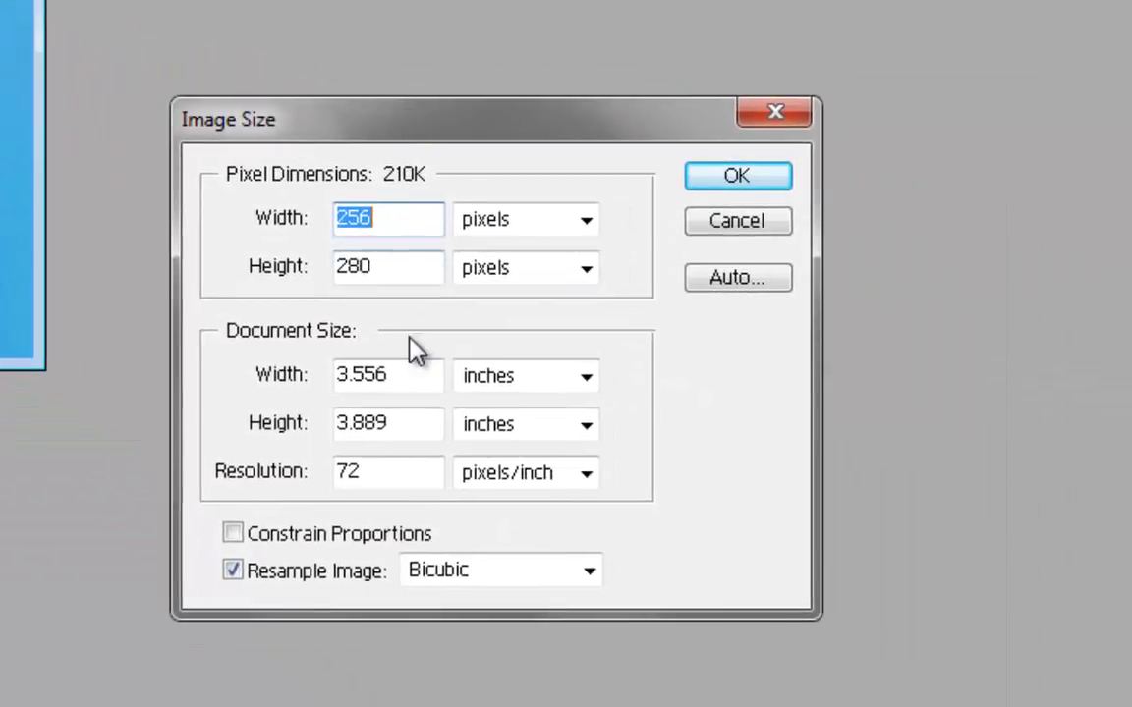
{"action": "left_click", "coordinate": [590, 377]}
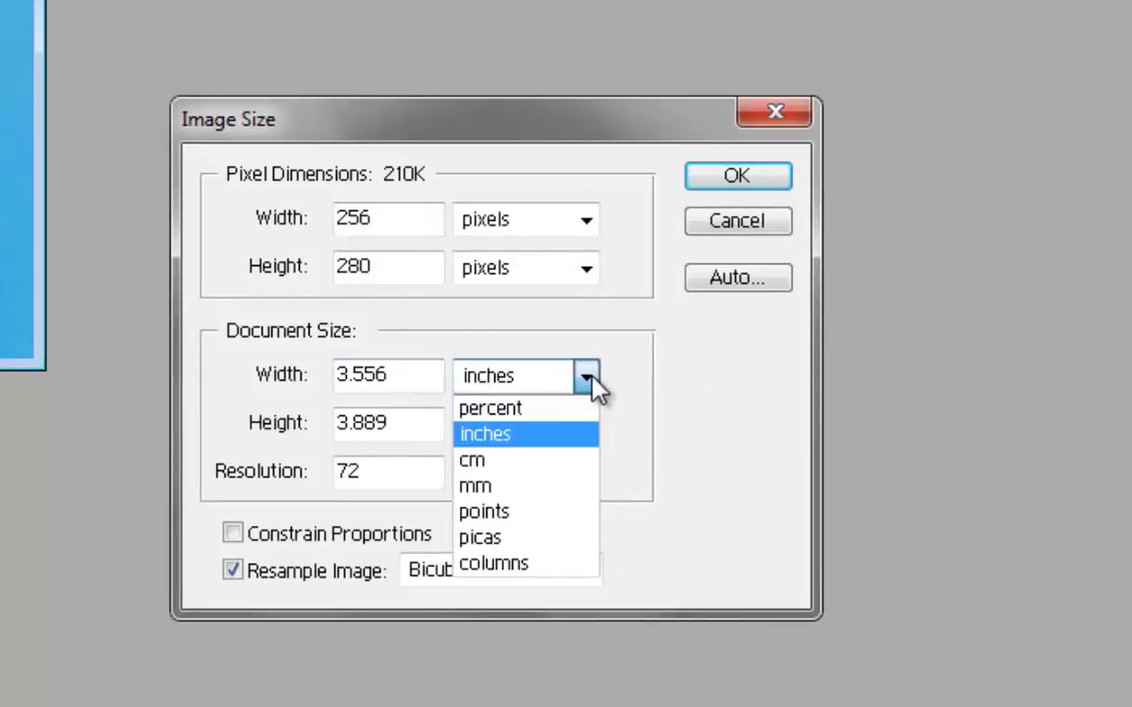
{"action": "left_click", "coordinate": [509, 487]}
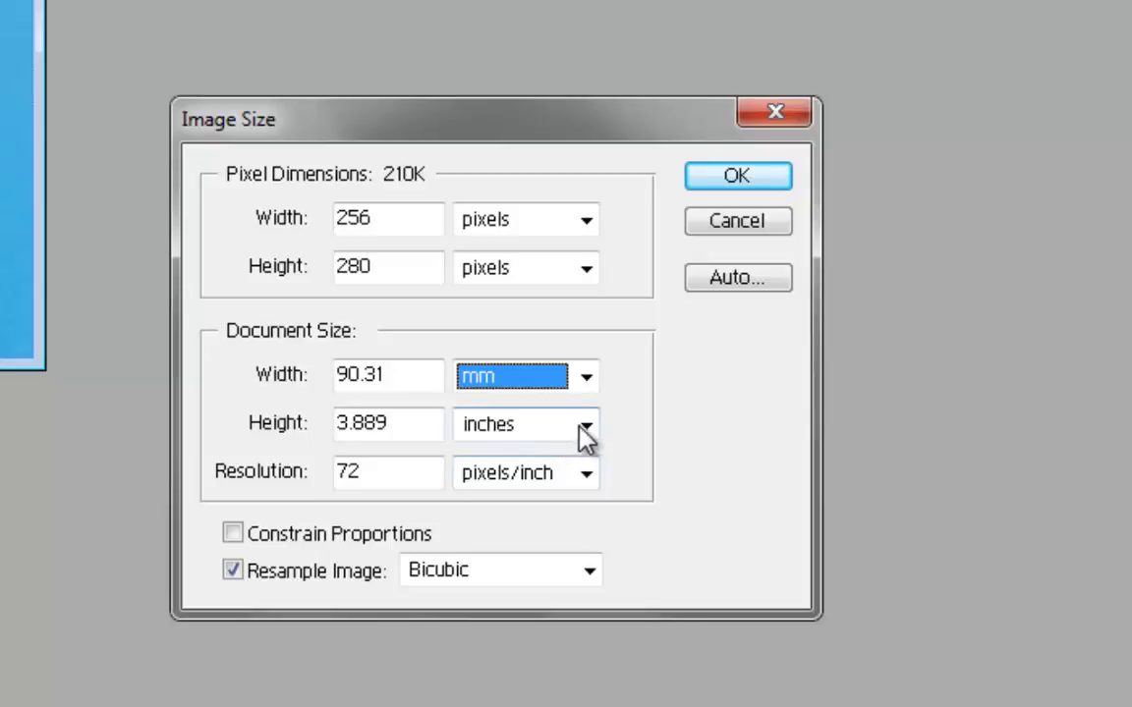
{"action": "left_click", "coordinate": [587, 425]}
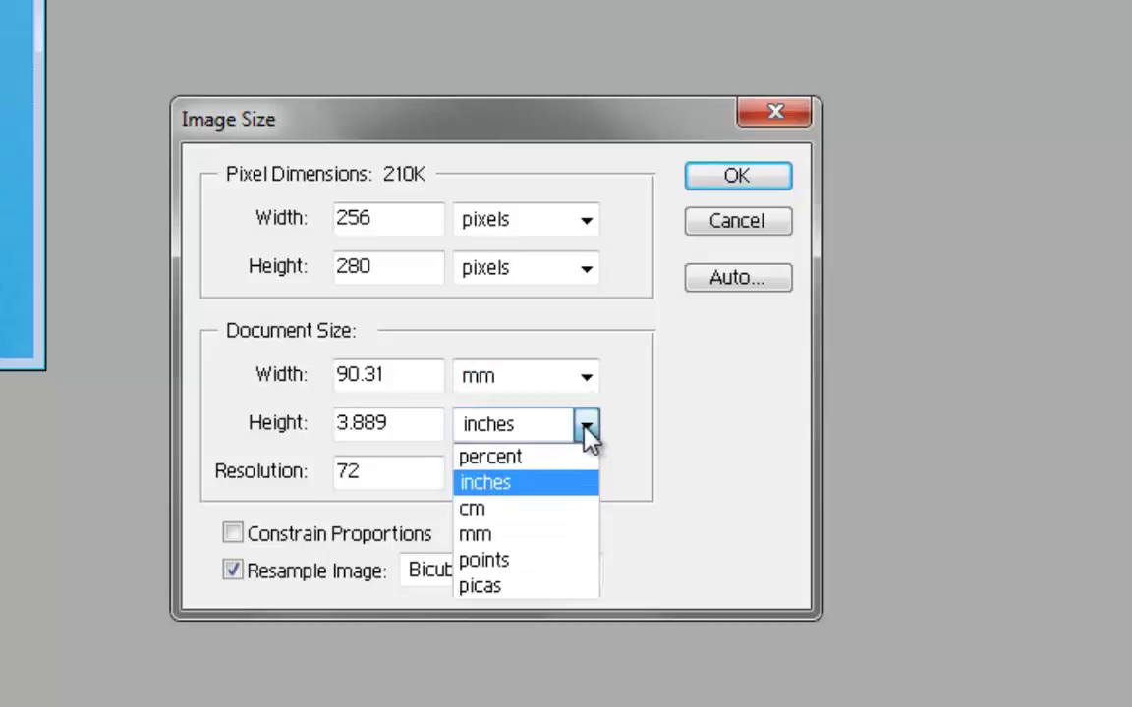
{"action": "left_click", "coordinate": [495, 532]}
Set width 24 mm, height 27 mm and resolution 300 pixels/inch, then apply.
{"action": "left_click", "coordinate": [392, 374]}
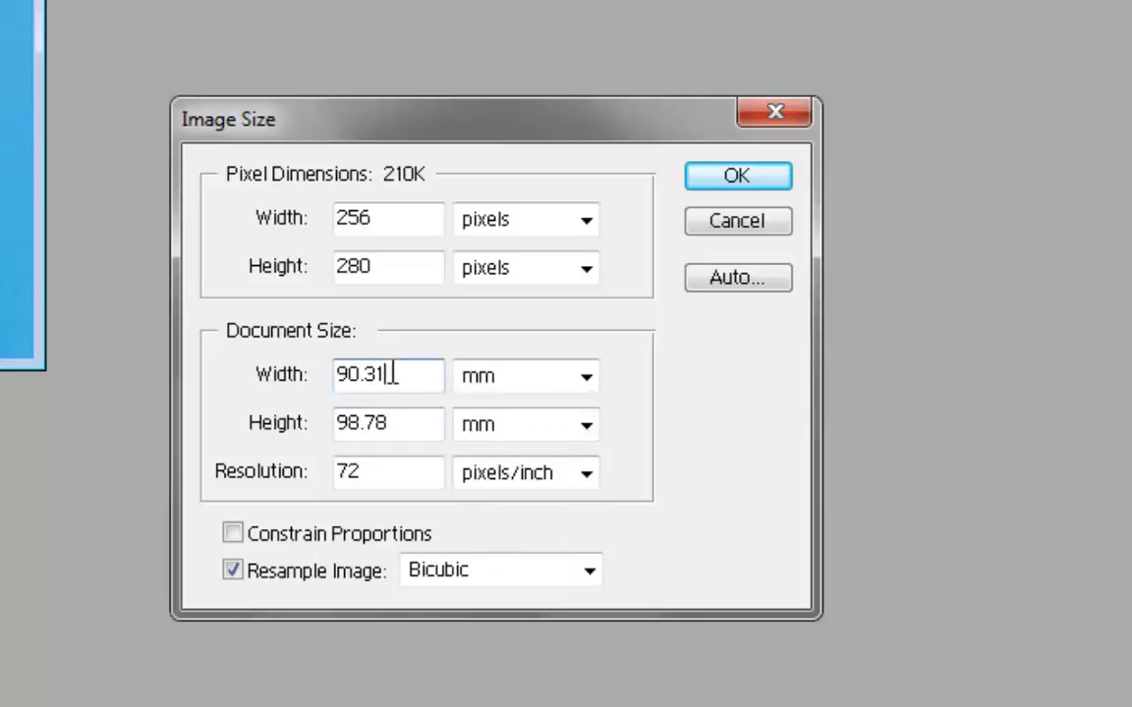
{"action": "key", "text": "BackSpace"}
{"action": "key", "text": "BackSpace"}
{"action": "key", "text": "BackSpace"}
{"action": "key", "text": "BackSpace"}
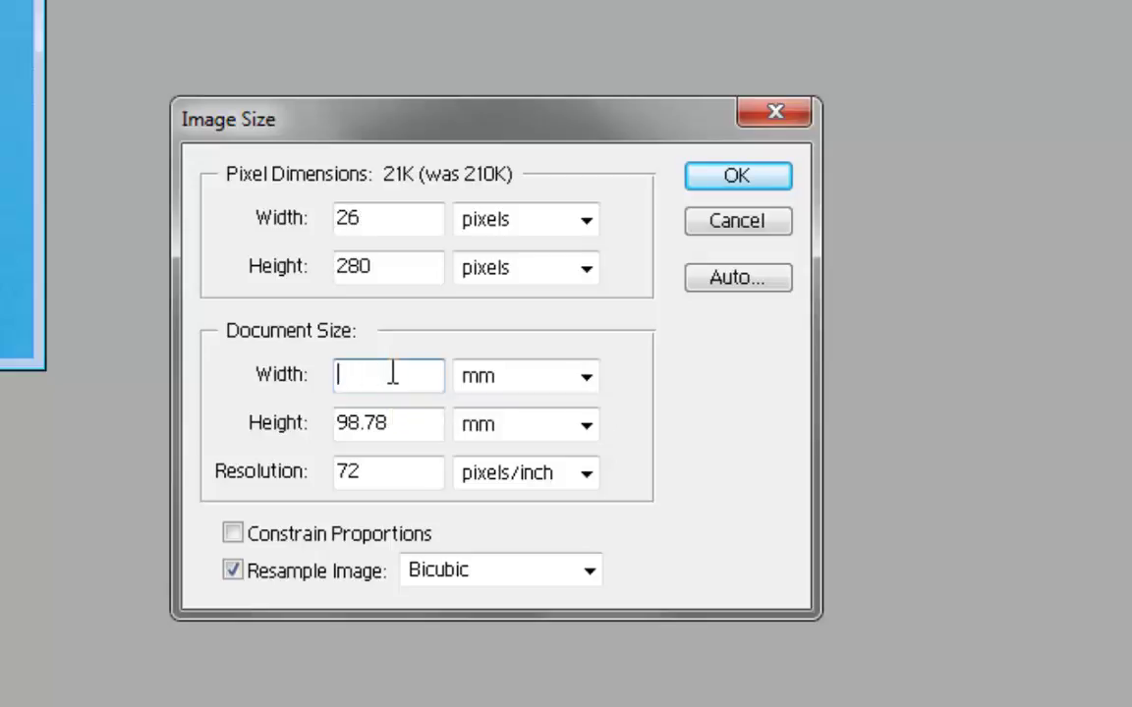
{"action": "type", "text": "24"}
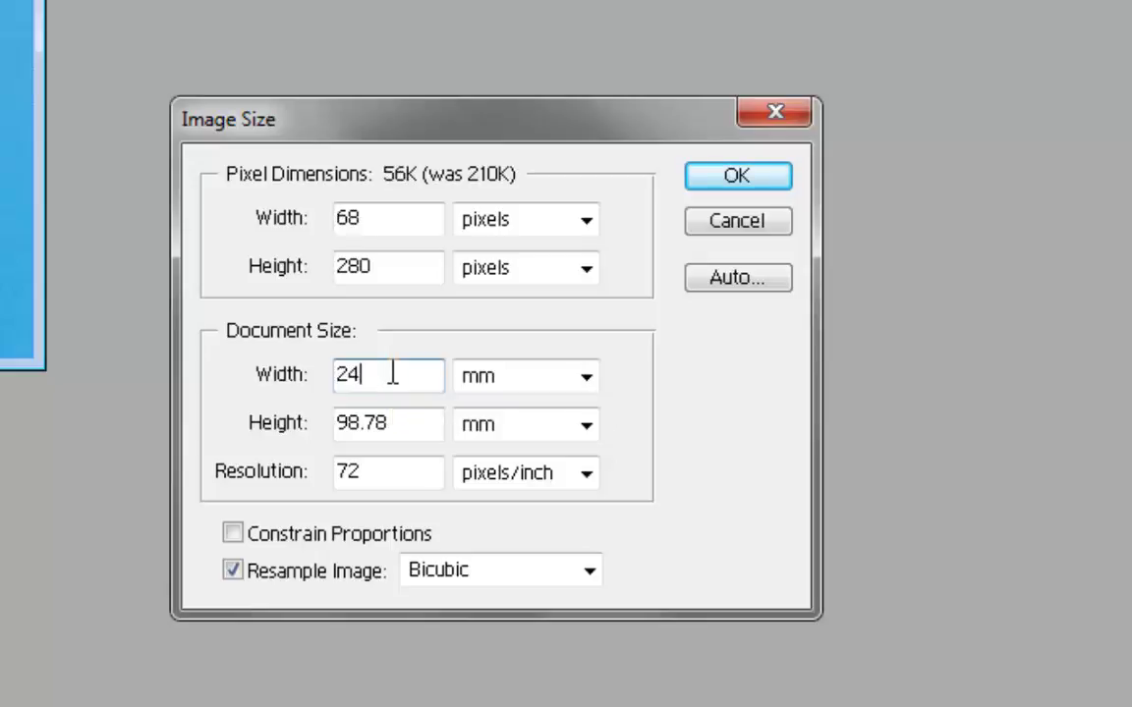
{"action": "left_click", "coordinate": [424, 432]}
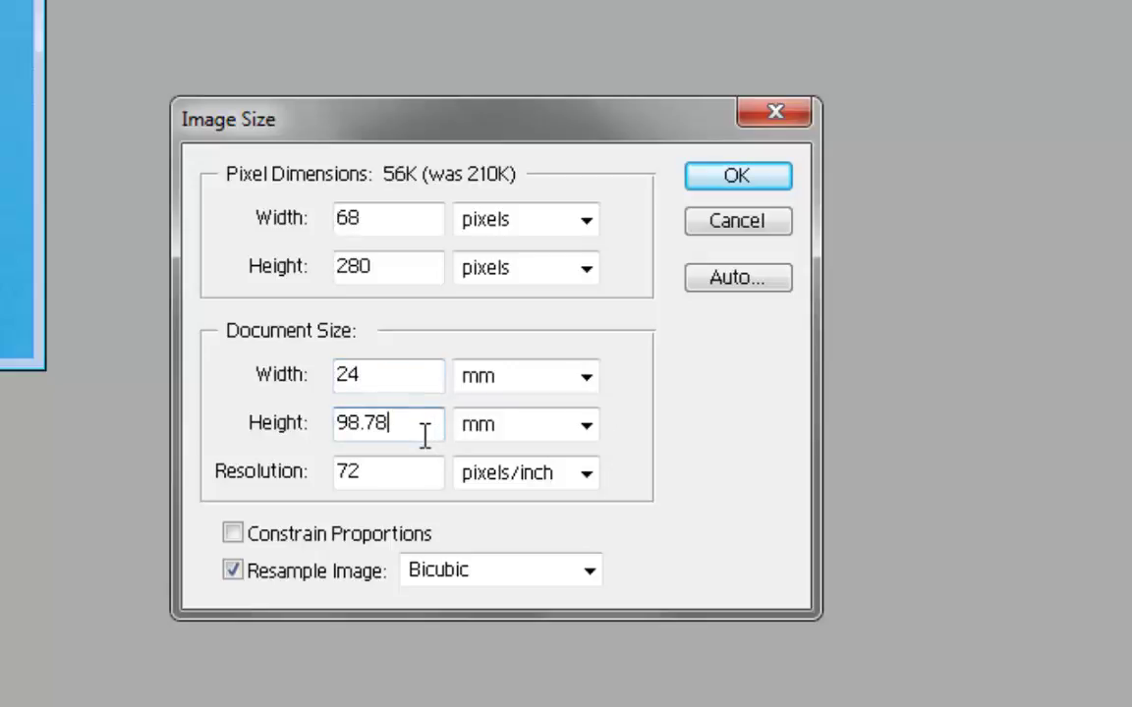
{"action": "key", "text": "BackSpace"}
{"action": "key", "text": "BackSpace"}
{"action": "key", "text": "BackSpace"}
{"action": "key", "text": "BackSpace"}
{"action": "key", "text": "BackSpace"}
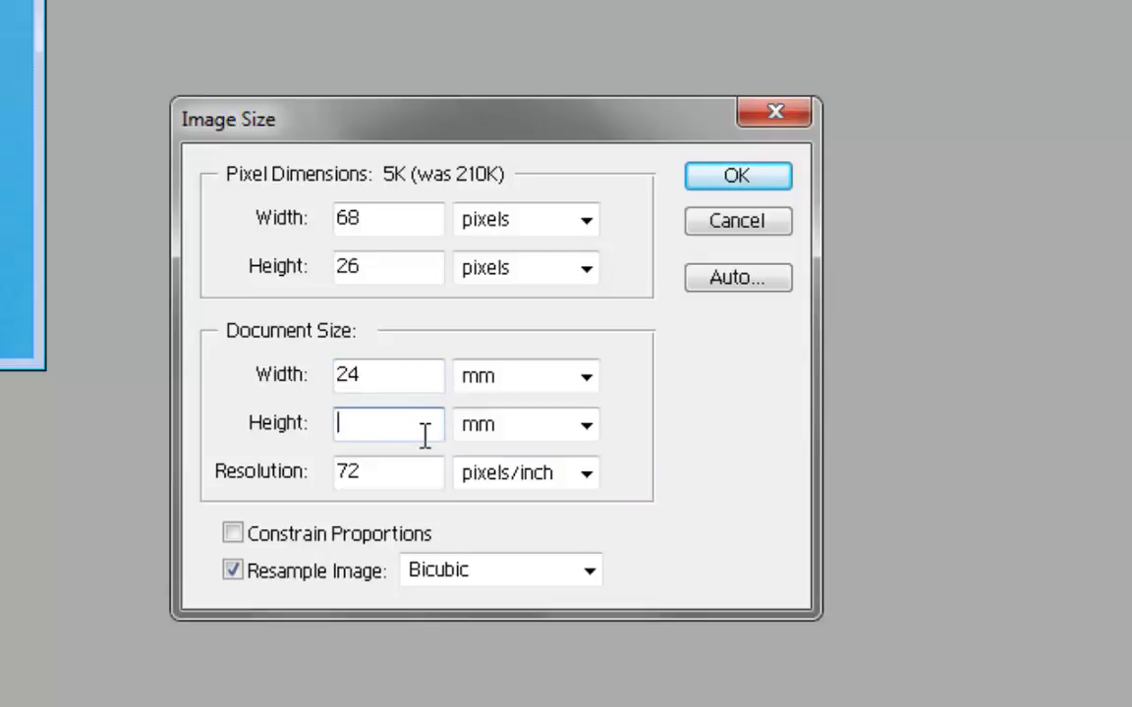
{"action": "type", "text": "27"}
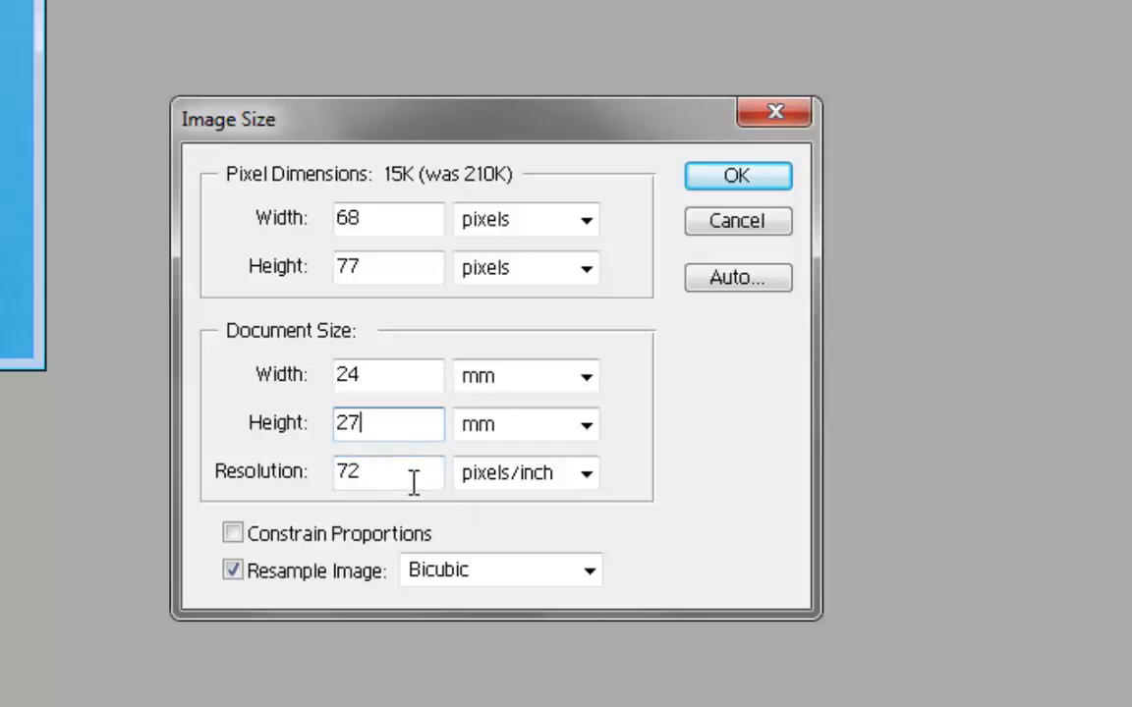
{"action": "left_click", "coordinate": [414, 480]}
{"action": "key", "text": "BackSpace"}
{"action": "key", "text": "BackSpace"}
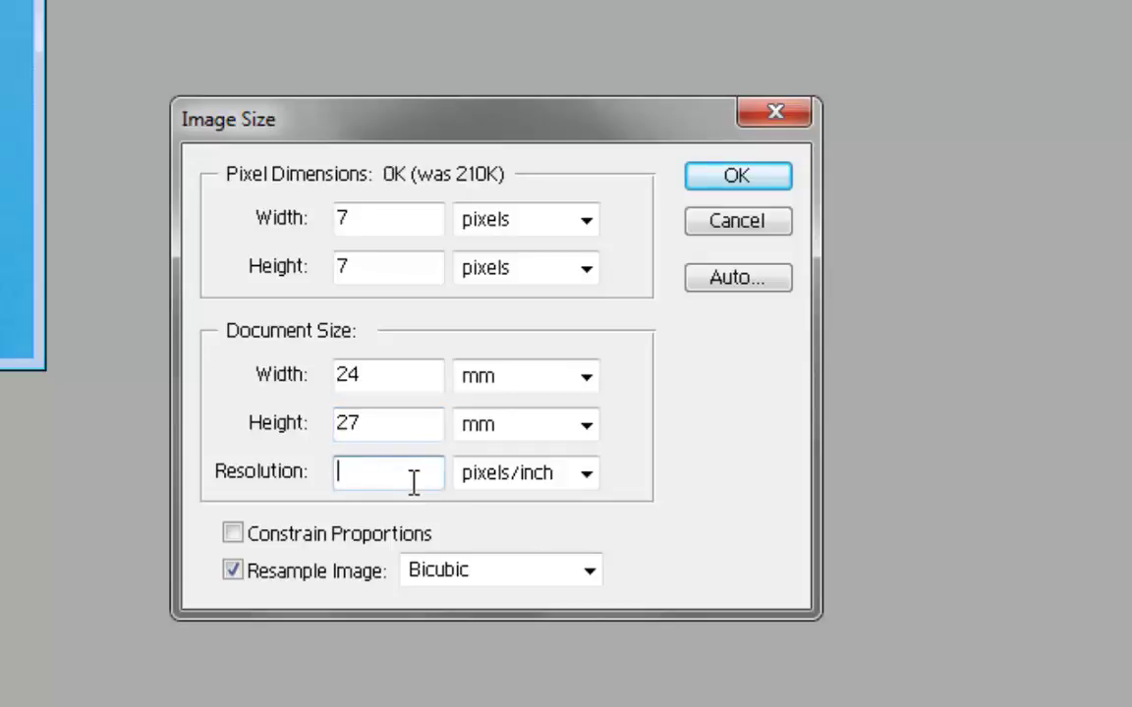
{"action": "type", "text": "3"}
{"action": "type", "text": "00"}
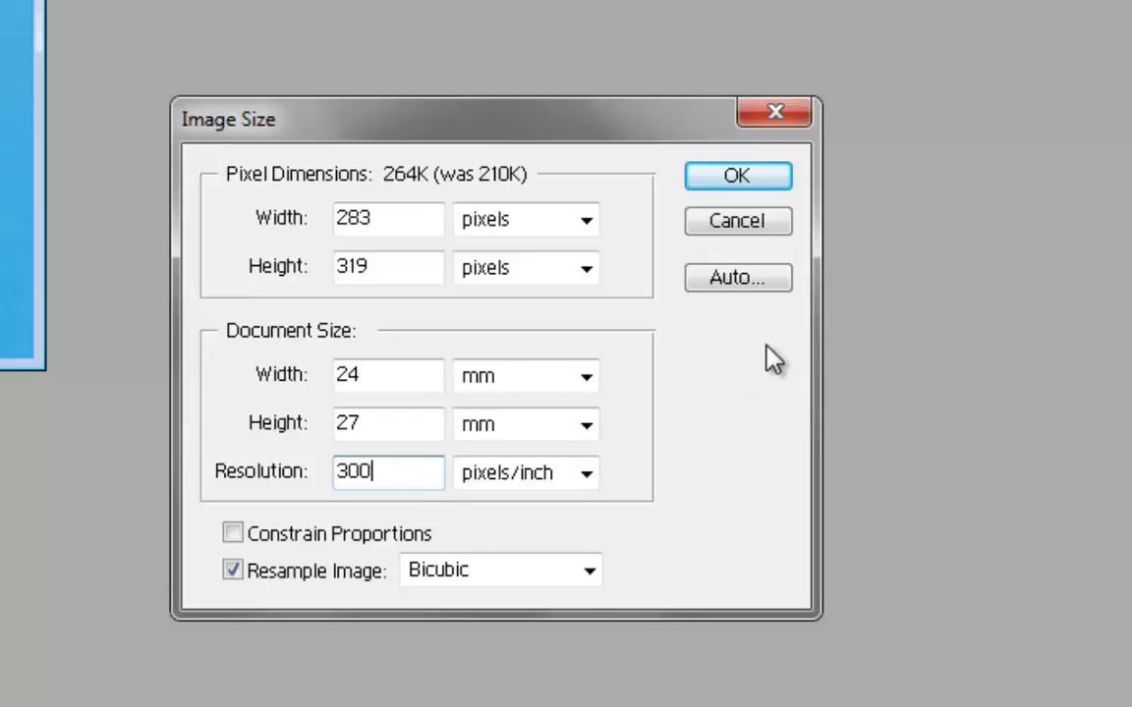
{"action": "left_click", "coordinate": [735, 183]}
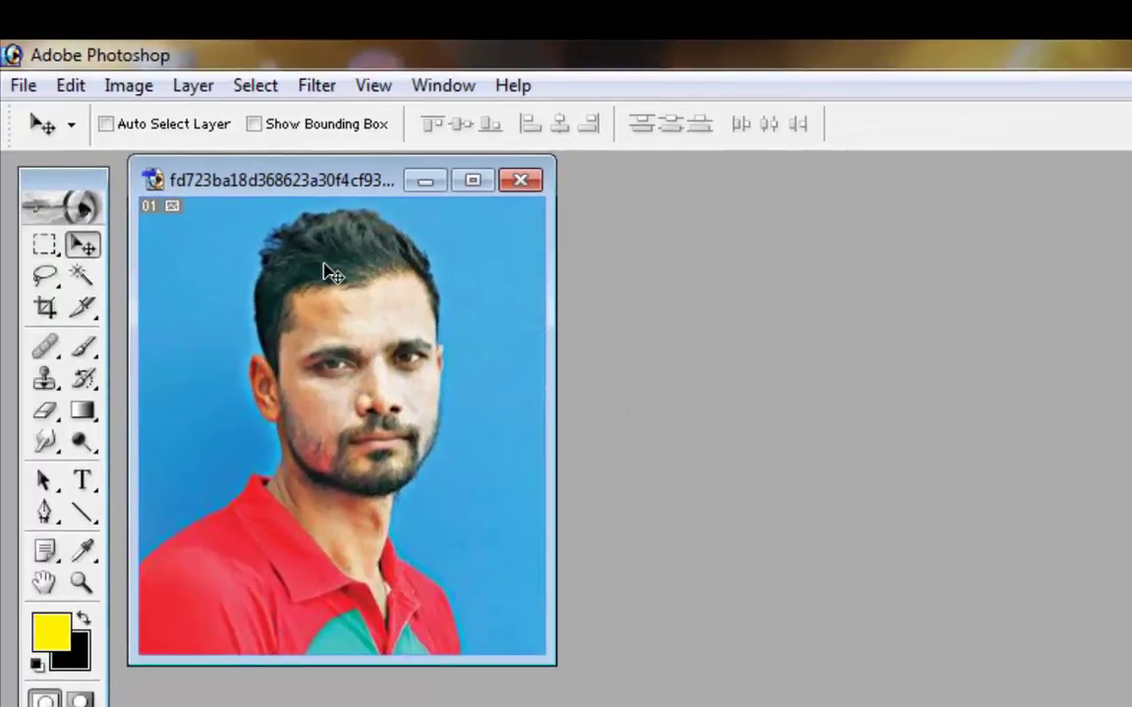
Create a blank white 4 x 6 inch preset page and position it beside the portrait.
{"action": "left_click", "coordinate": [16, 84]}
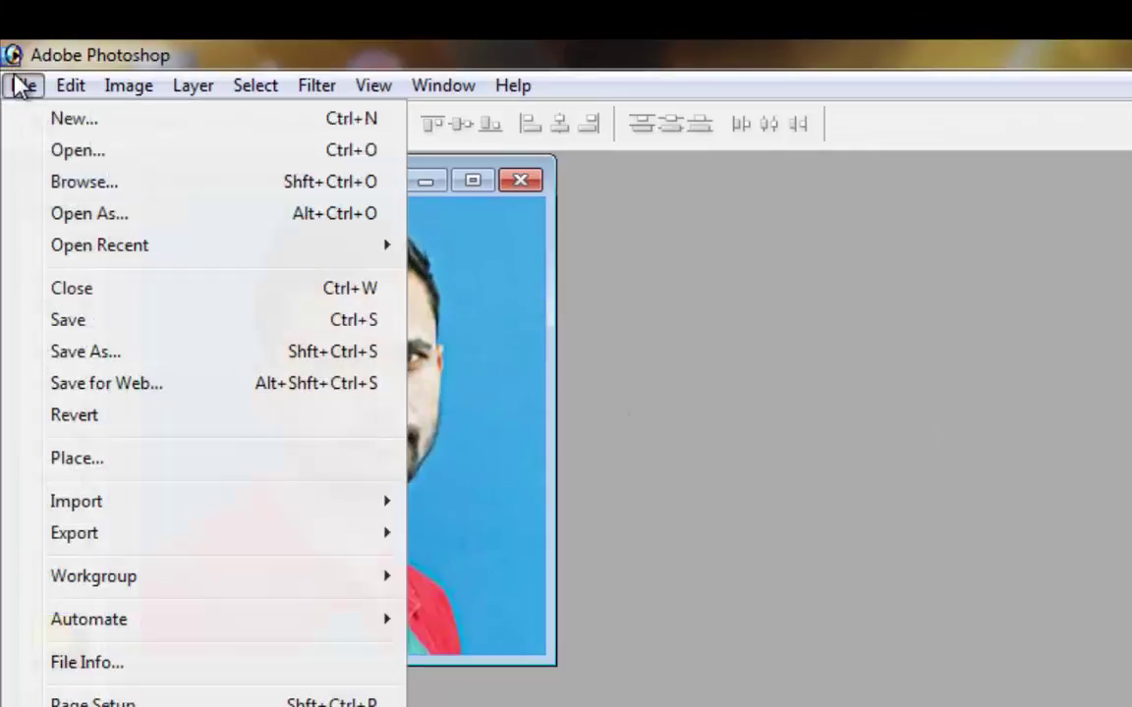
{"action": "left_click", "coordinate": [47, 117]}
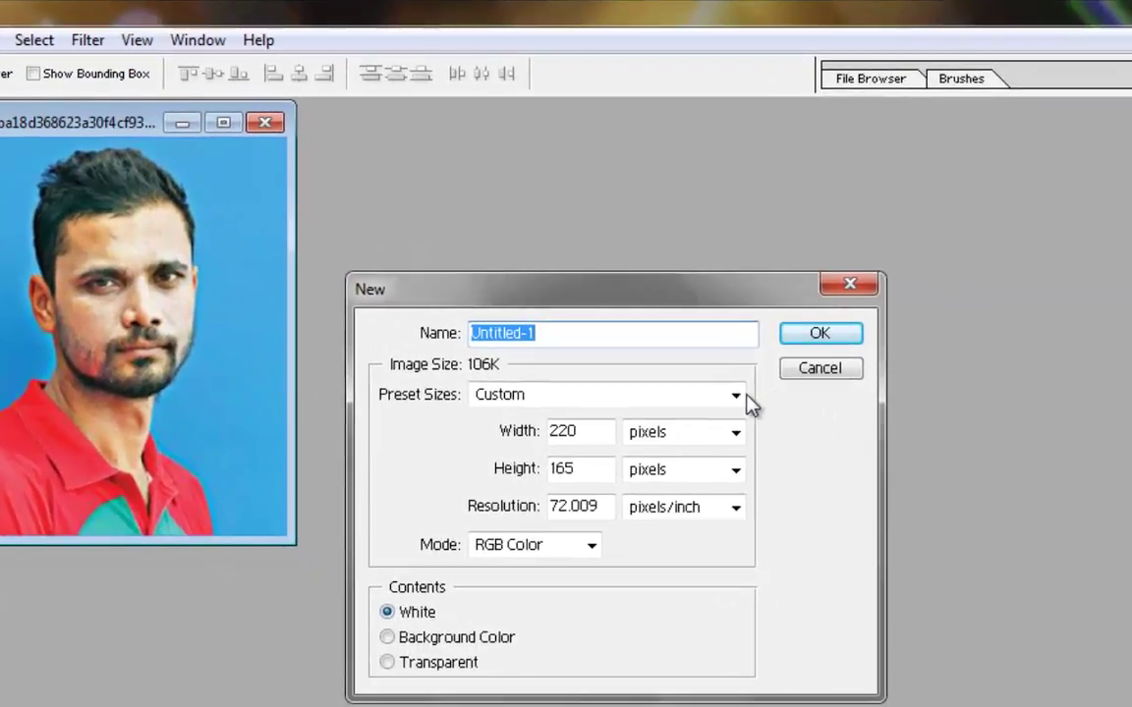
{"action": "left_click", "coordinate": [749, 401]}
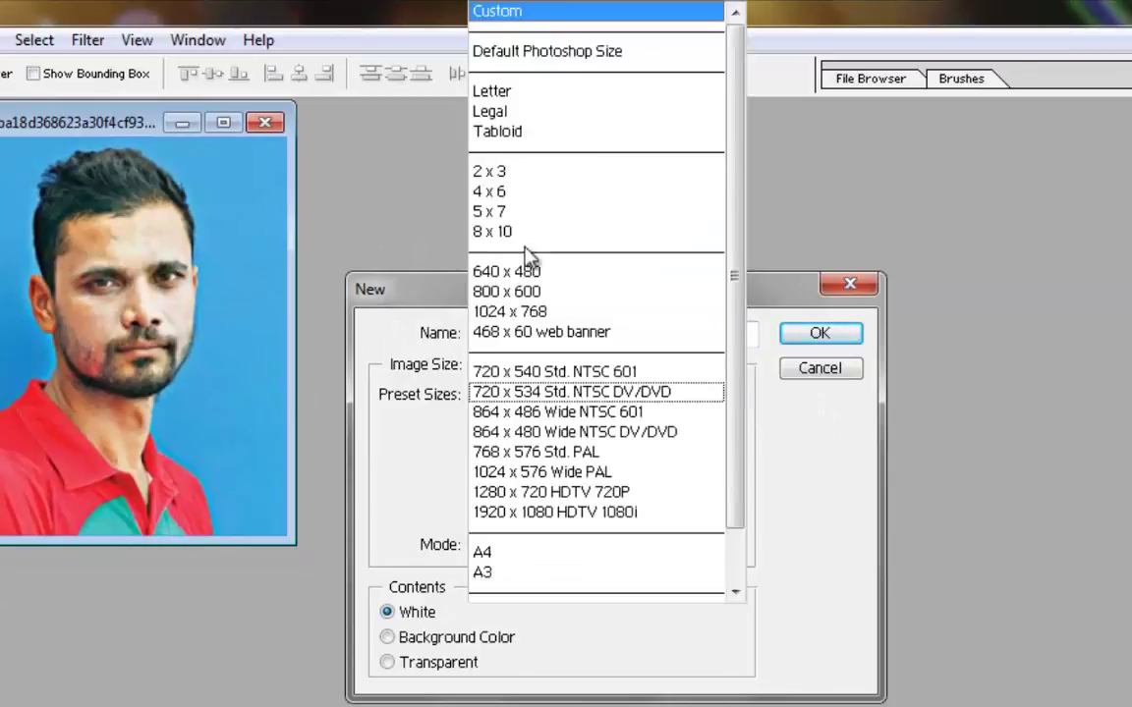
{"action": "left_click", "coordinate": [499, 193]}
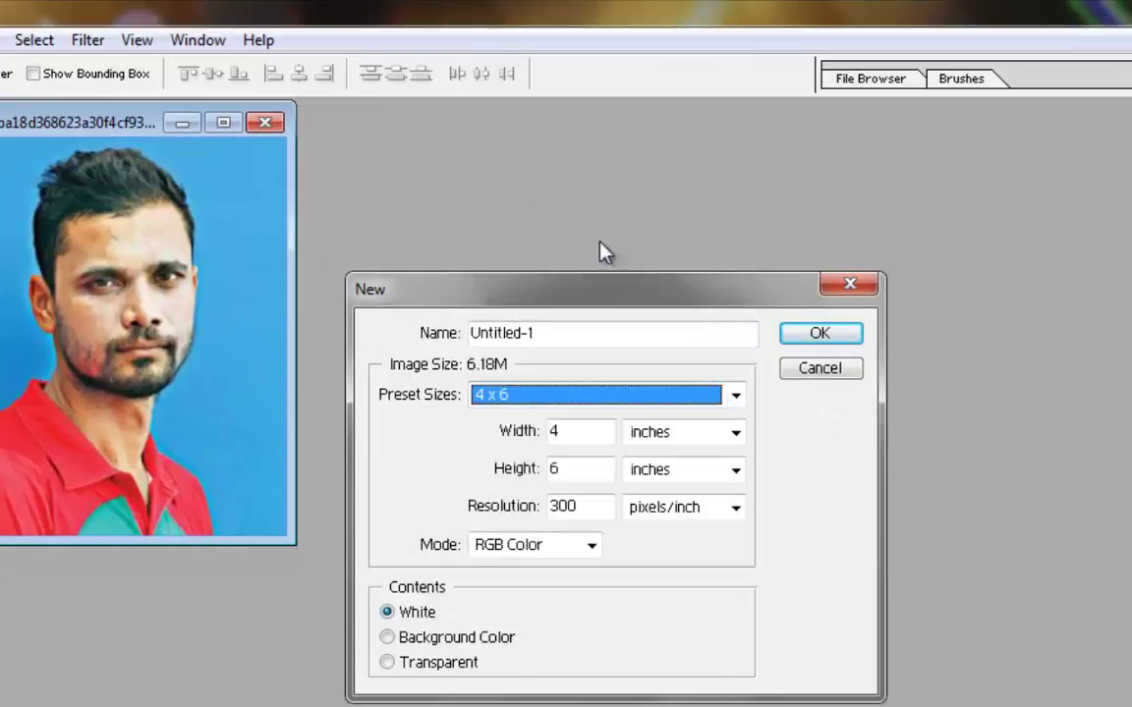
{"action": "left_click", "coordinate": [813, 335]}
{"action": "left_click_drag", "start_coordinate": [253, 147], "coordinate": [523, 132]}
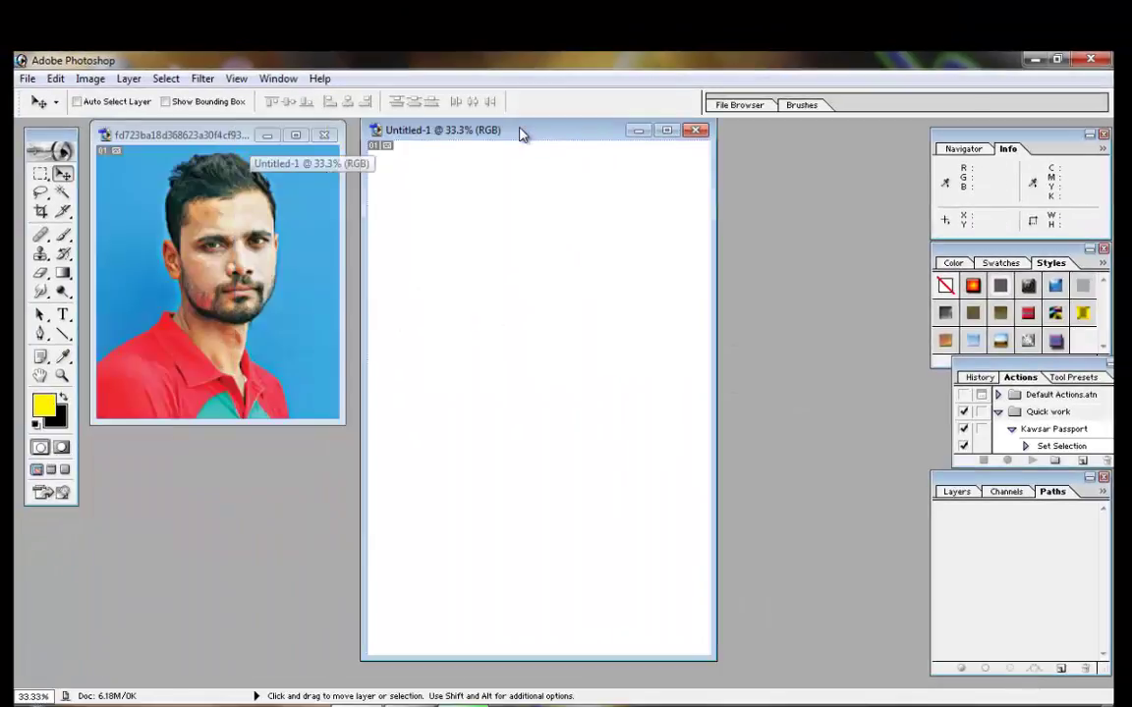
{"action": "left_click", "coordinate": [225, 214]}
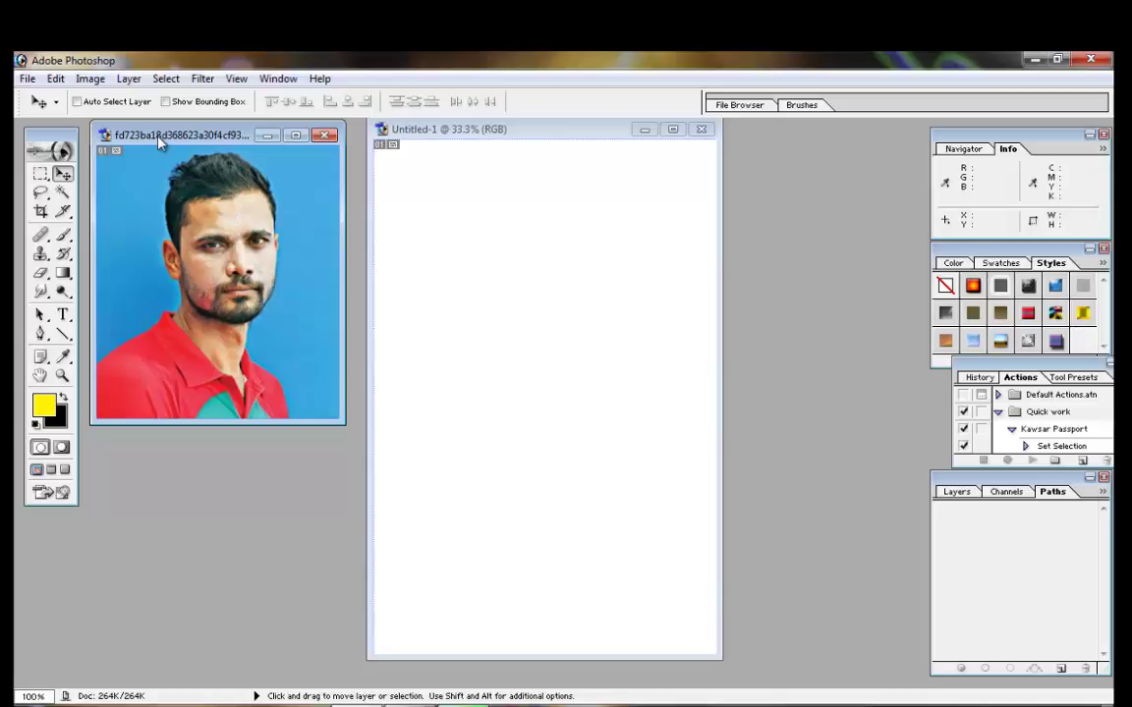
Drag portrait copies onto the page, first at the top-left, then stacked down the left edge.
{"action": "left_click_drag", "start_coordinate": [208, 213], "coordinate": [517, 266]}
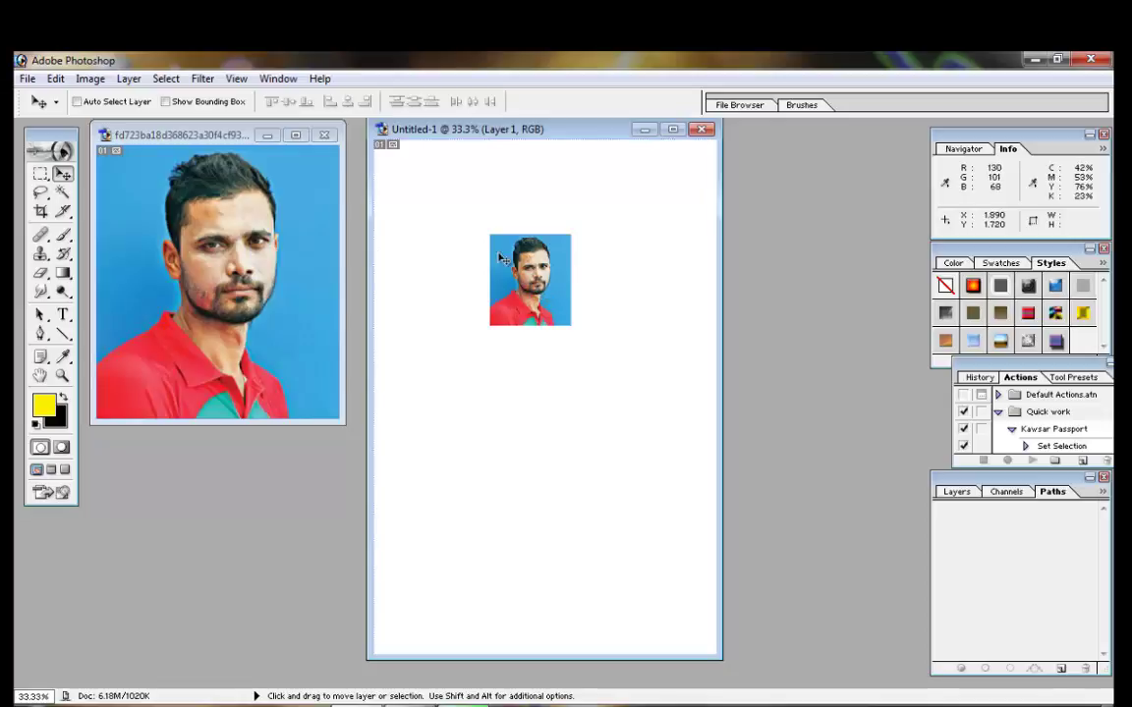
{"action": "left_click_drag", "start_coordinate": [529, 280], "coordinate": [420, 193]}
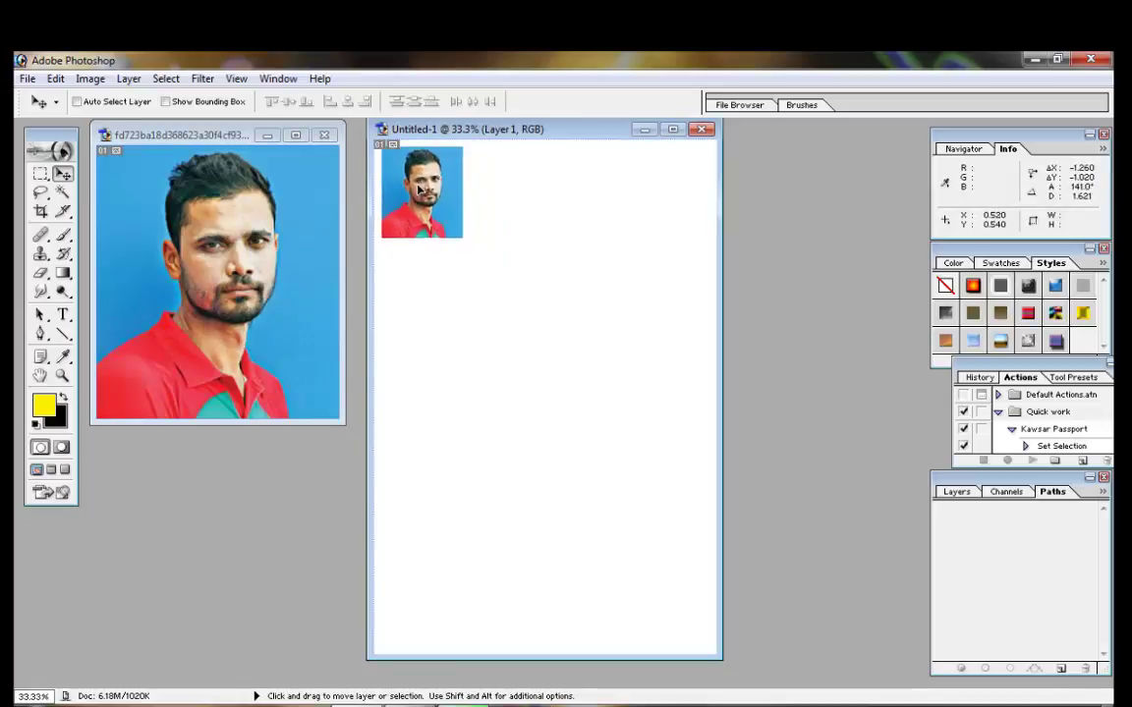
{"action": "left_click", "coordinate": [215, 285]}
{"action": "left_click_drag", "start_coordinate": [214, 285], "coordinate": [421, 292]}
{"action": "key", "text": "Left"}
{"action": "key", "text": "Left"}
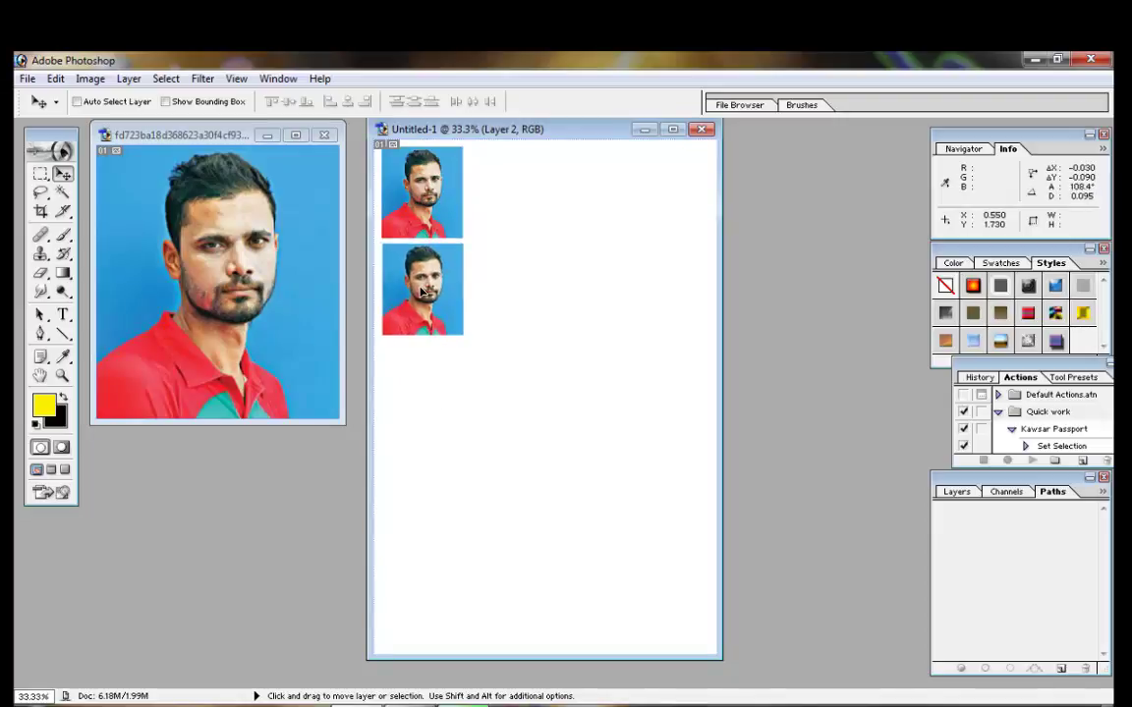
{"action": "mouse_move", "coordinate": [253, 272]}
{"action": "left_mouse_down"}
{"action": "mouse_move", "coordinate": [429, 417]}
{"action": "mouse_move", "coordinate": [433, 385]}
{"action": "left_mouse_up"}
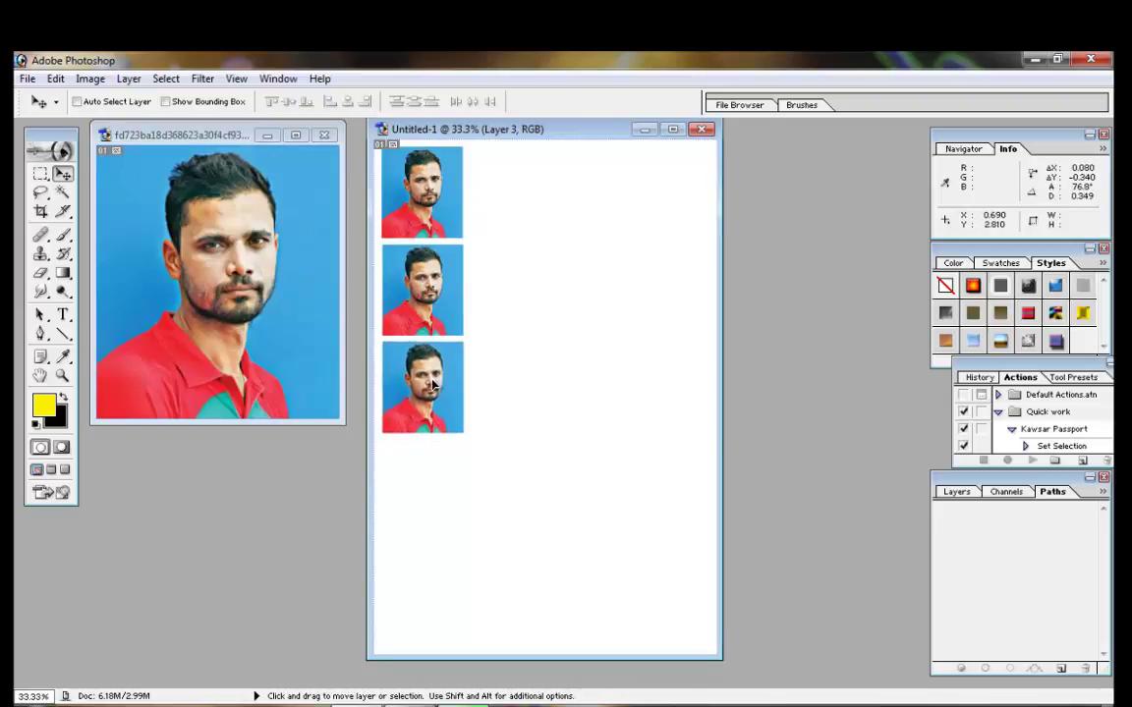
{"action": "mouse_move", "coordinate": [260, 331]}
{"action": "left_mouse_down"}
{"action": "mouse_move", "coordinate": [418, 522]}
{"action": "mouse_move", "coordinate": [437, 503]}
{"action": "left_mouse_up"}
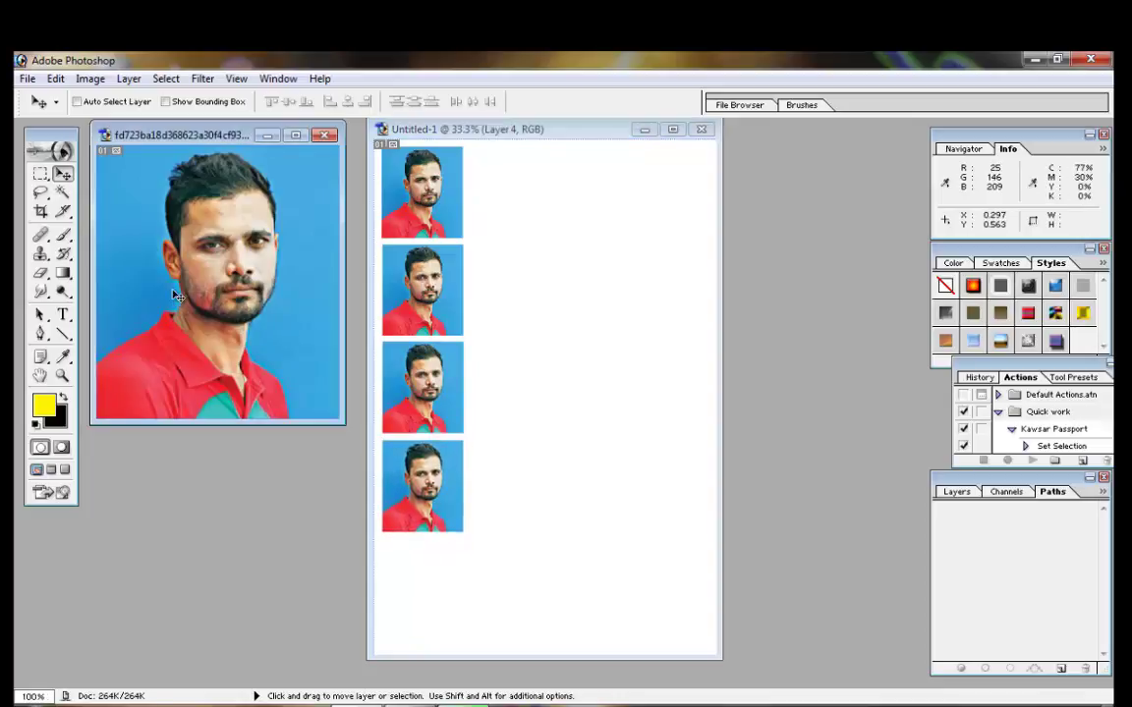
{"action": "mouse_move", "coordinate": [155, 261]}
{"action": "left_mouse_down"}
{"action": "mouse_move", "coordinate": [411, 557]}
{"action": "mouse_move", "coordinate": [412, 592]}
{"action": "left_mouse_up"}
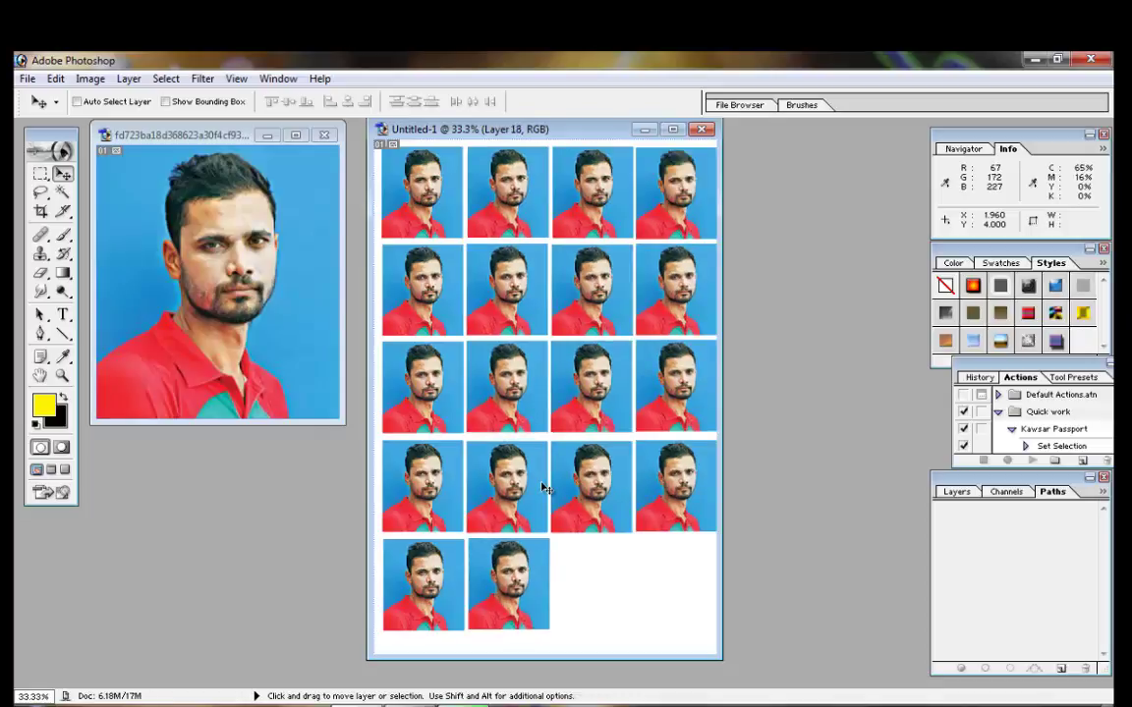
Drag two more portrait copies into the bottom row, completing the four-by-five grid.
{"action": "left_click", "coordinate": [214, 263]}
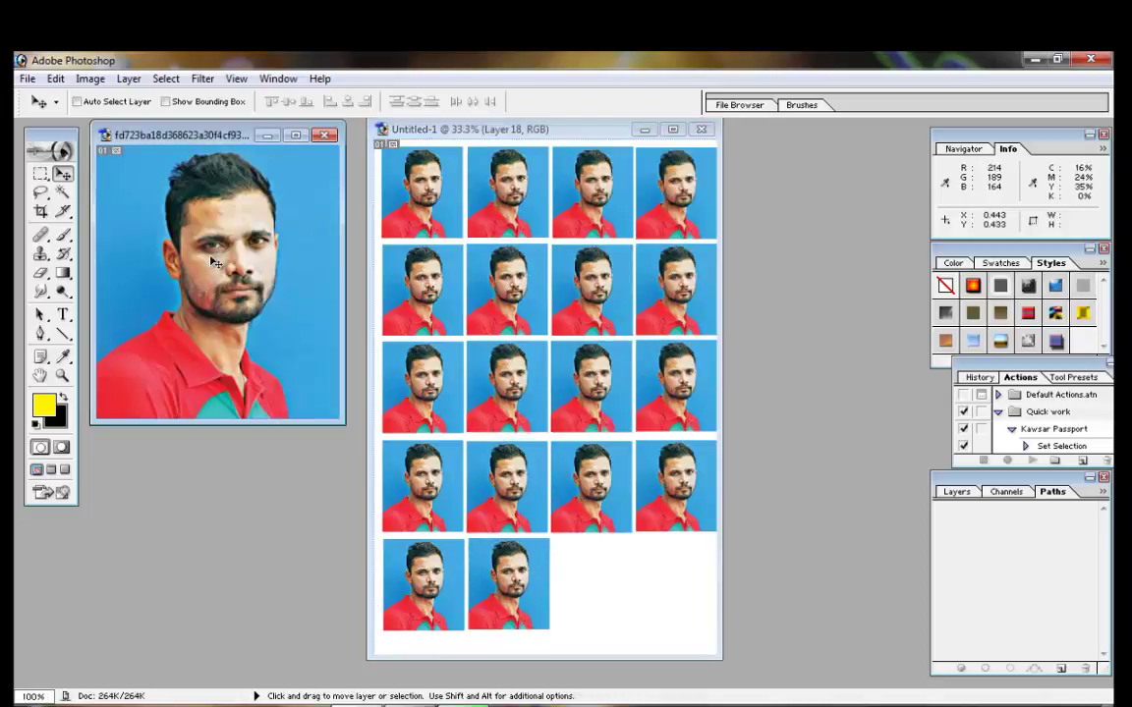
{"action": "mouse_move", "coordinate": [214, 263]}
{"action": "left_mouse_down"}
{"action": "mouse_move", "coordinate": [573, 538]}
{"action": "mouse_move", "coordinate": [592, 580]}
{"action": "left_mouse_up"}
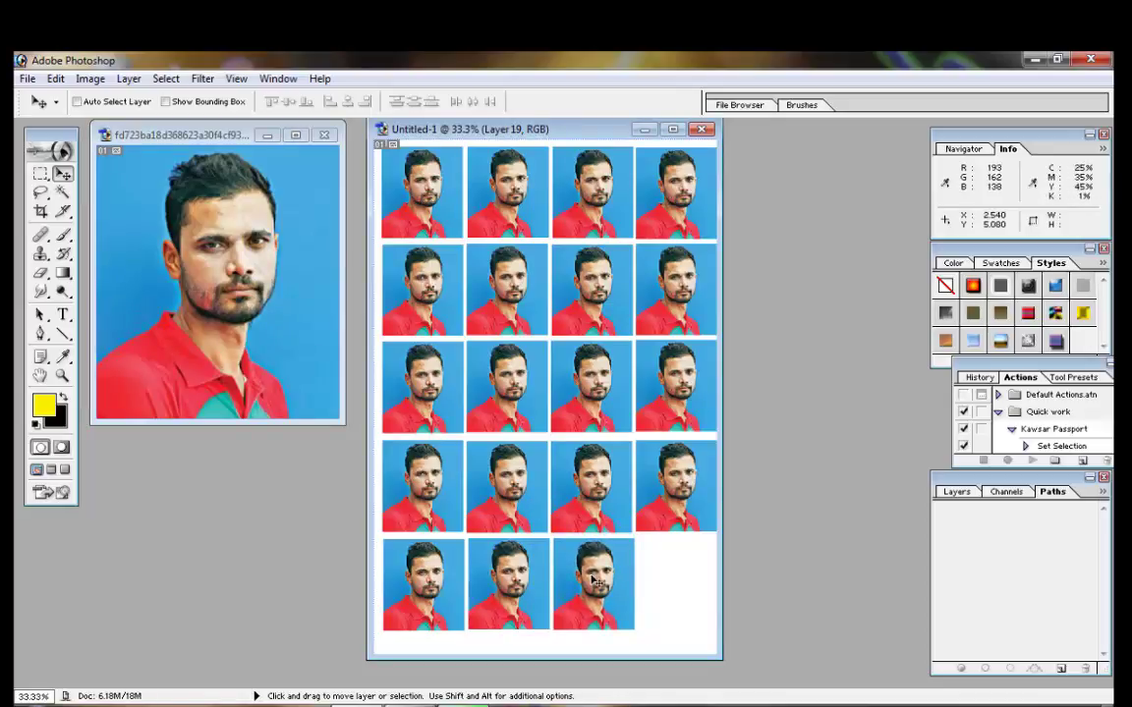
{"action": "mouse_move", "coordinate": [207, 301]}
{"action": "left_mouse_down"}
{"action": "mouse_move", "coordinate": [619, 584]}
{"action": "mouse_move", "coordinate": [689, 609]}
{"action": "left_mouse_up"}
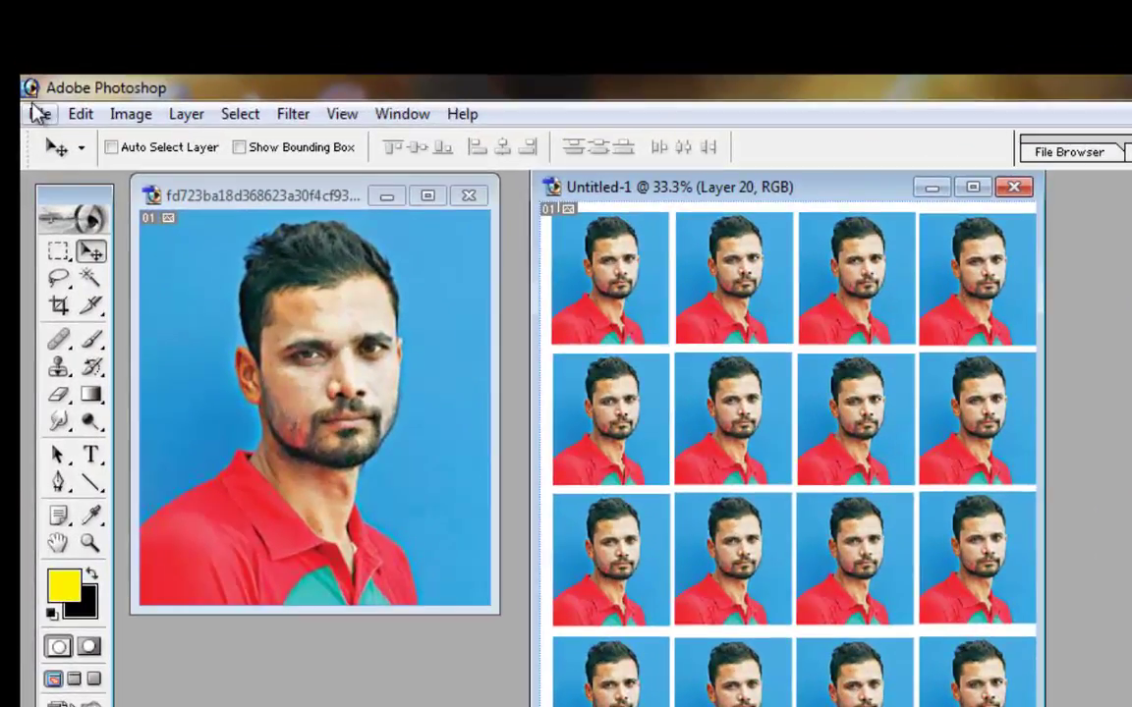
Save the sheet as Stamps.JPG in JPEG format with an uppercase extension.
{"action": "left_click", "coordinate": [39, 114]}
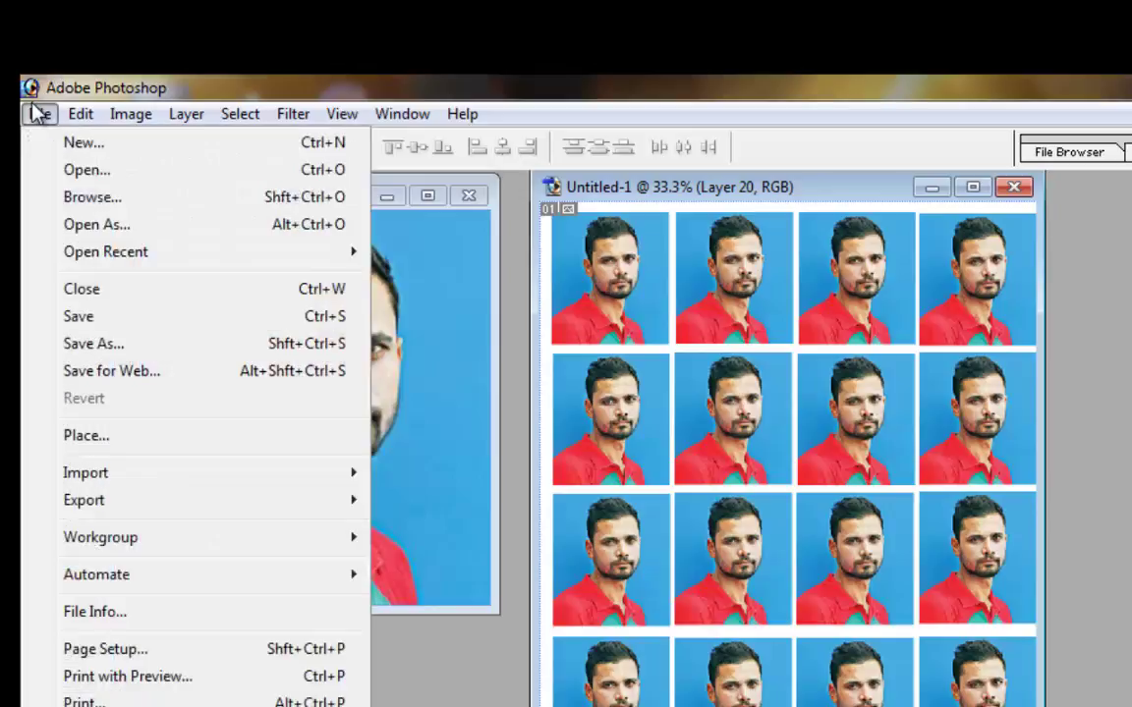
{"action": "left_click", "coordinate": [90, 327]}
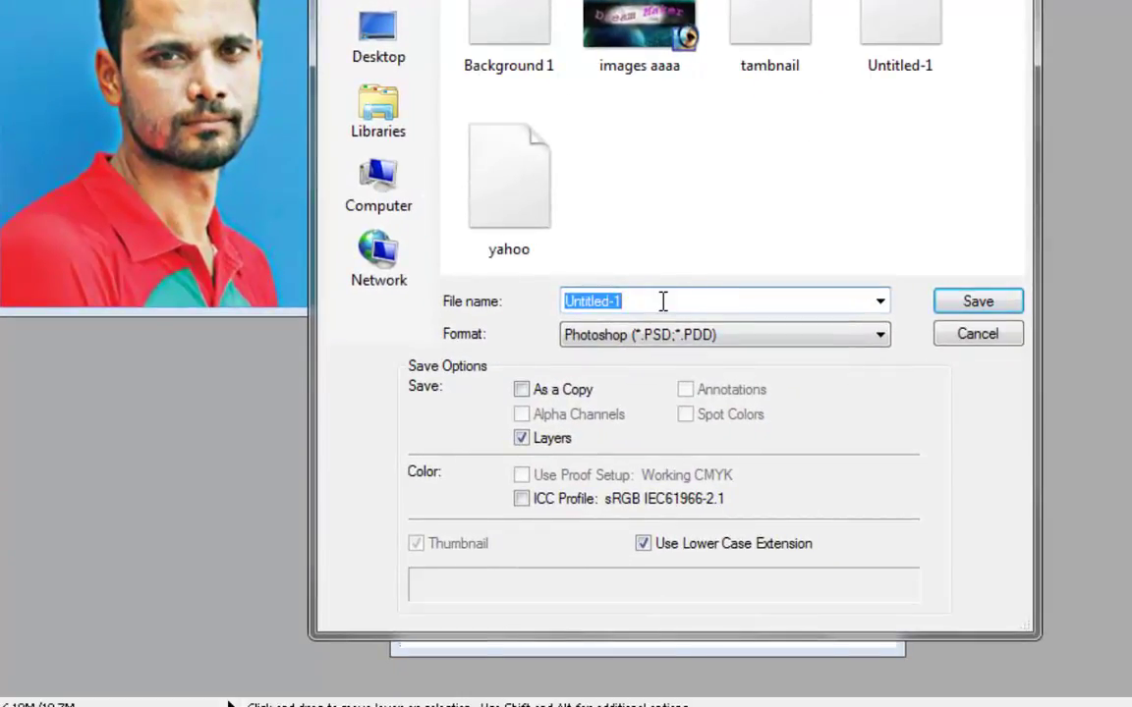
{"action": "type", "text": "St"}
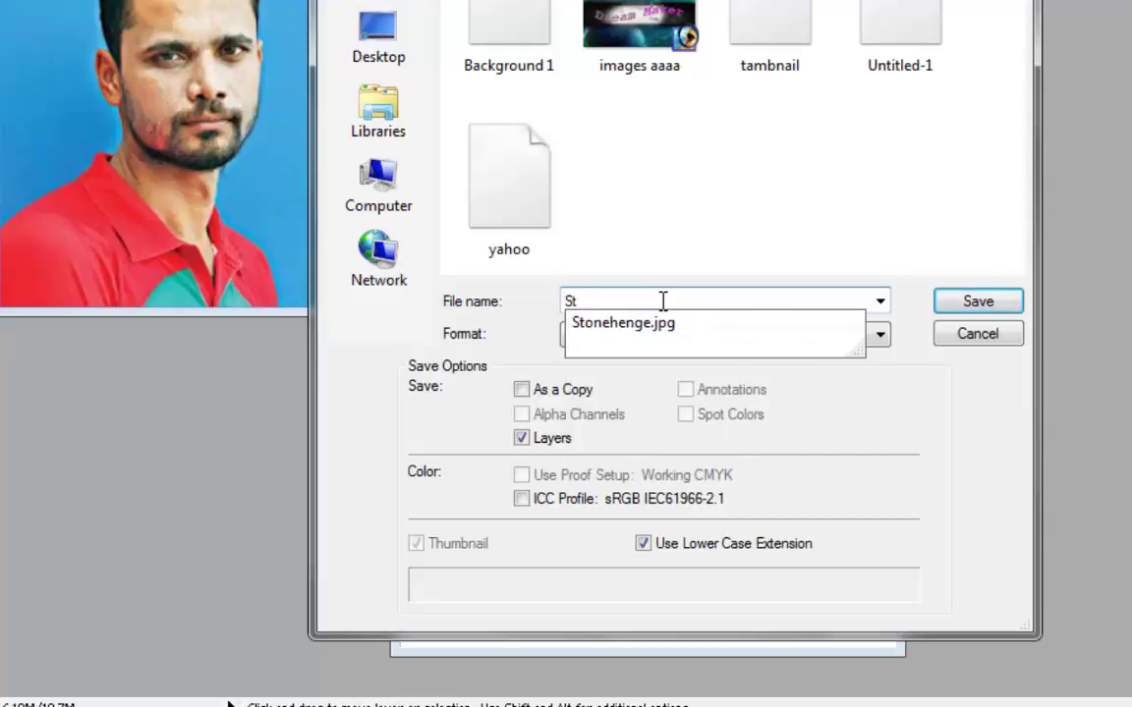
{"action": "type", "text": "amps"}
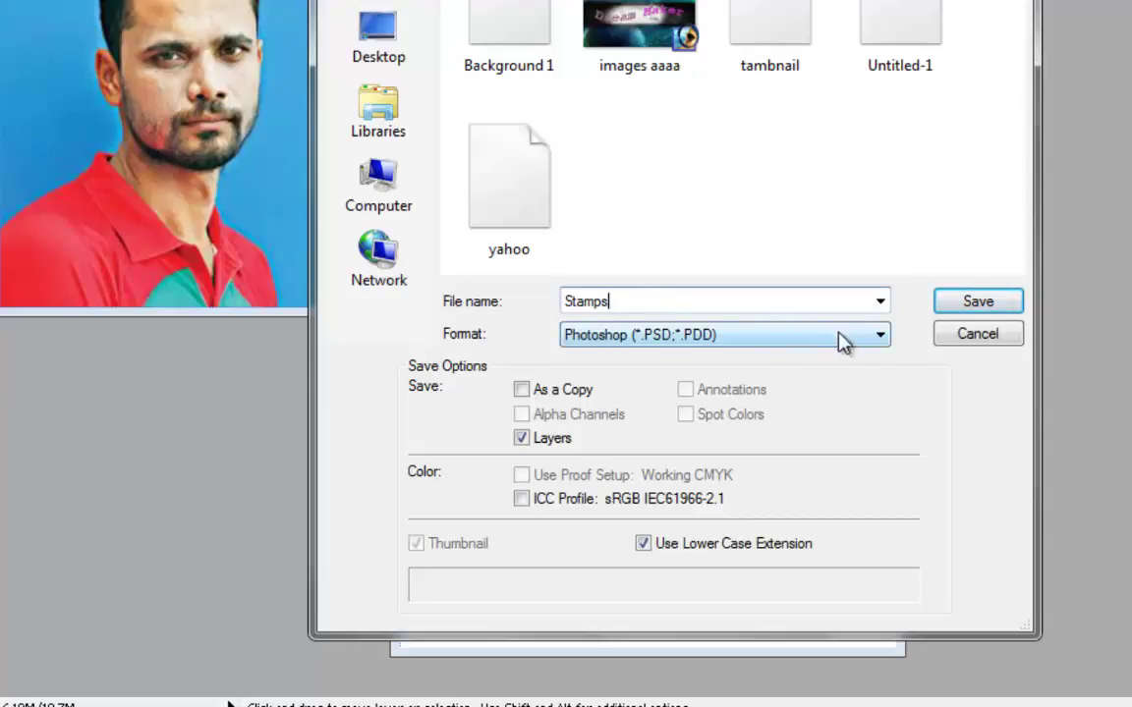
{"action": "left_click", "coordinate": [880, 337]}
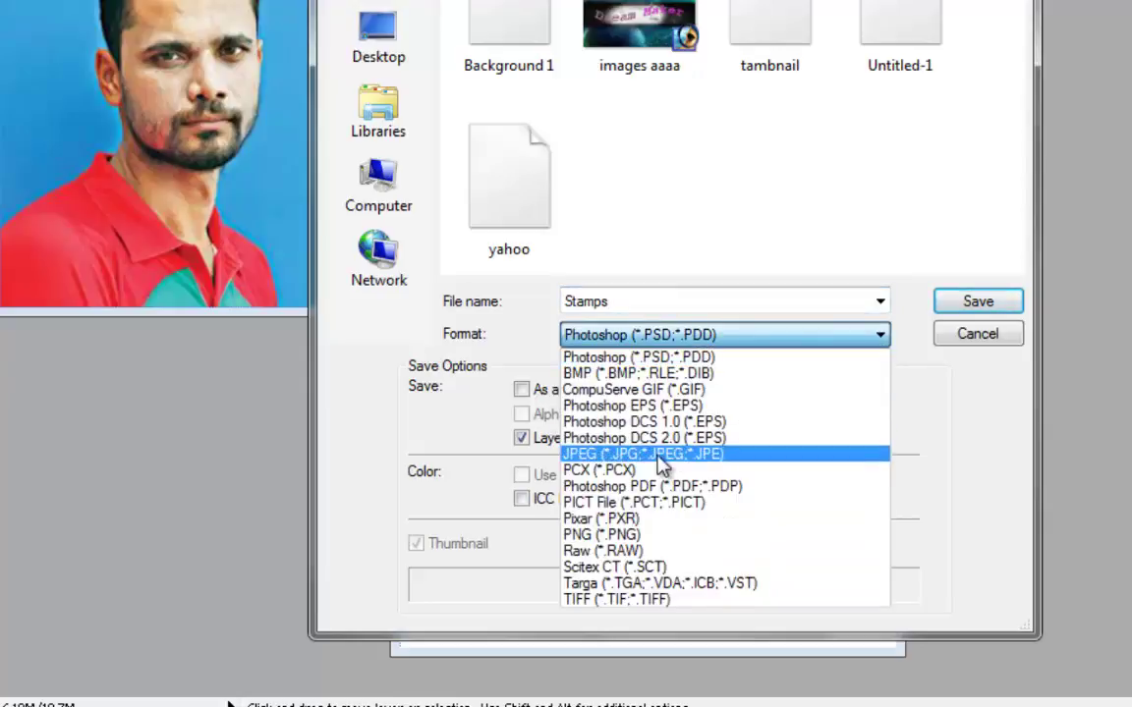
{"action": "left_click", "coordinate": [658, 458]}
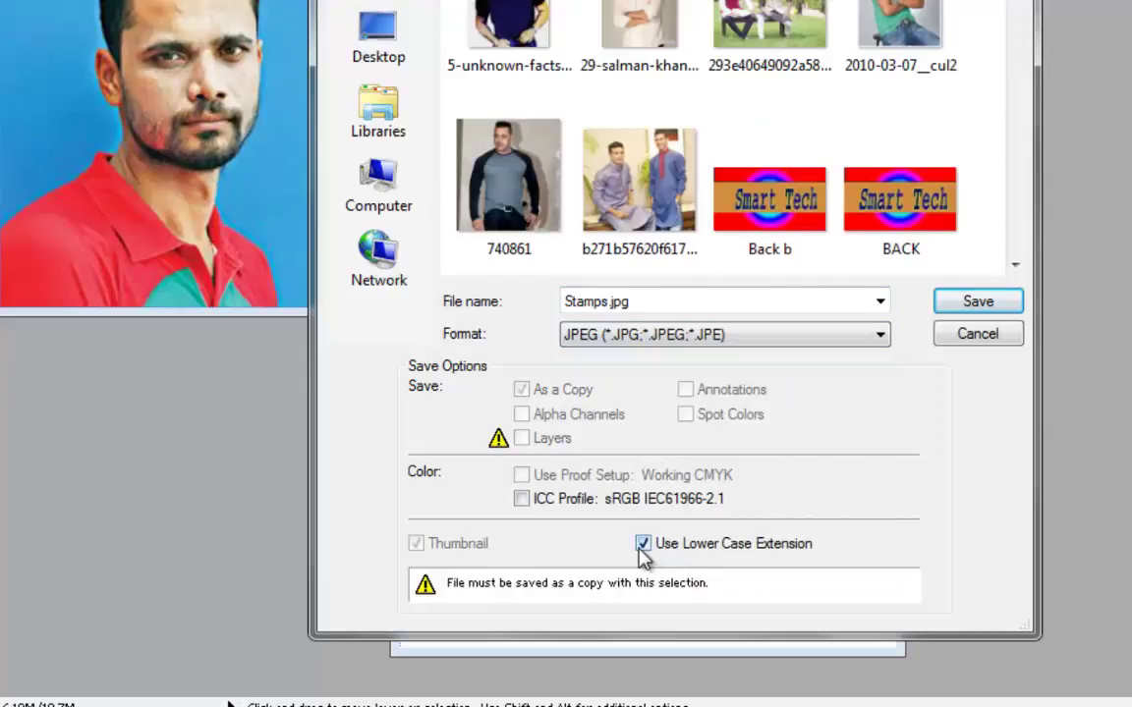
{"action": "left_click", "coordinate": [643, 546]}
{"action": "left_click", "coordinate": [987, 306]}
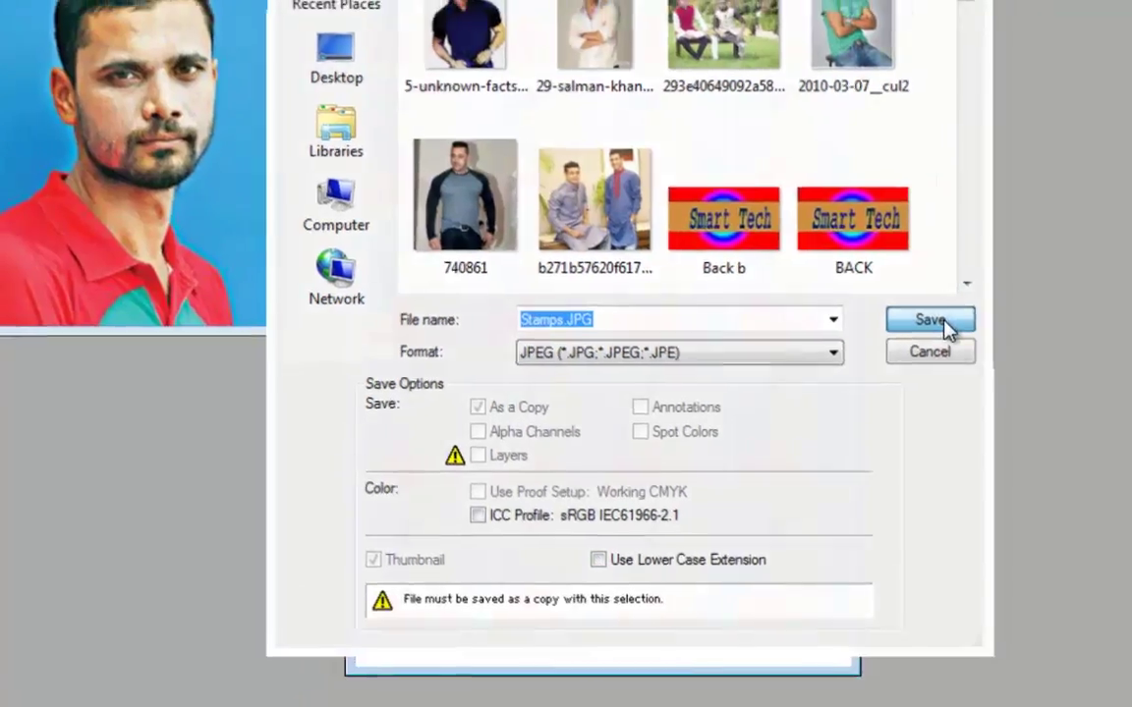
{"action": "left_click", "coordinate": [929, 320]}
Confirm JPEG Options at Maximum quality 10 with a 1.5Mbps size estimate.
{"action": "left_click", "coordinate": [621, 505]}
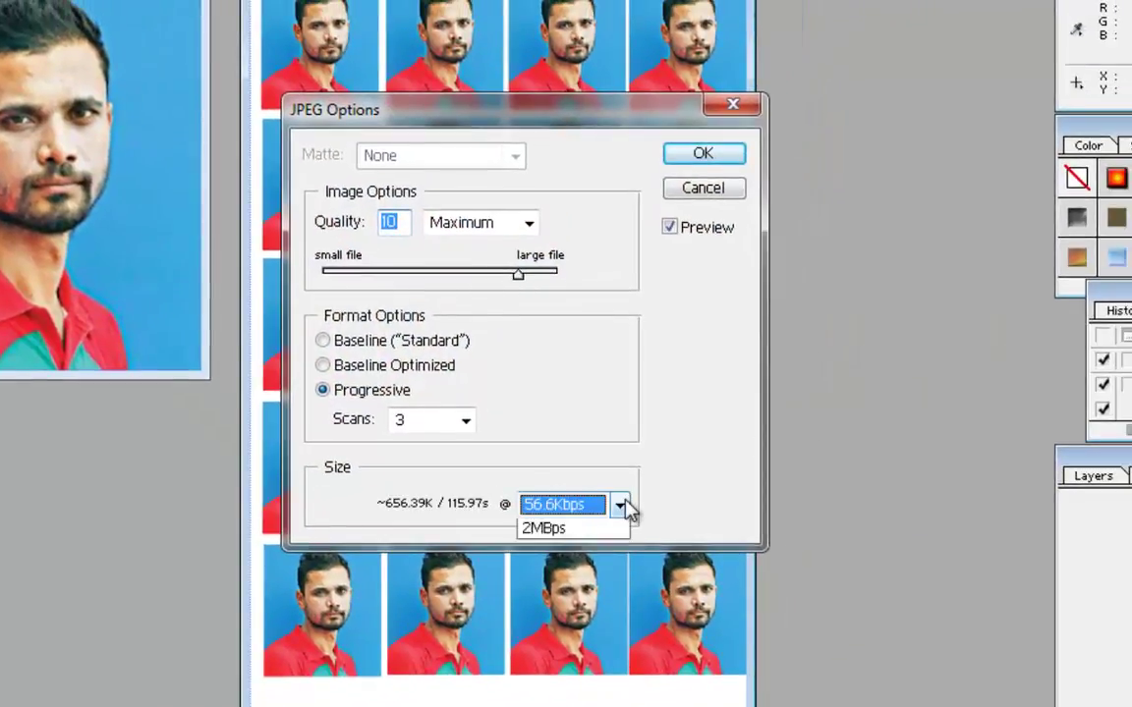
{"action": "left_click", "coordinate": [542, 703]}
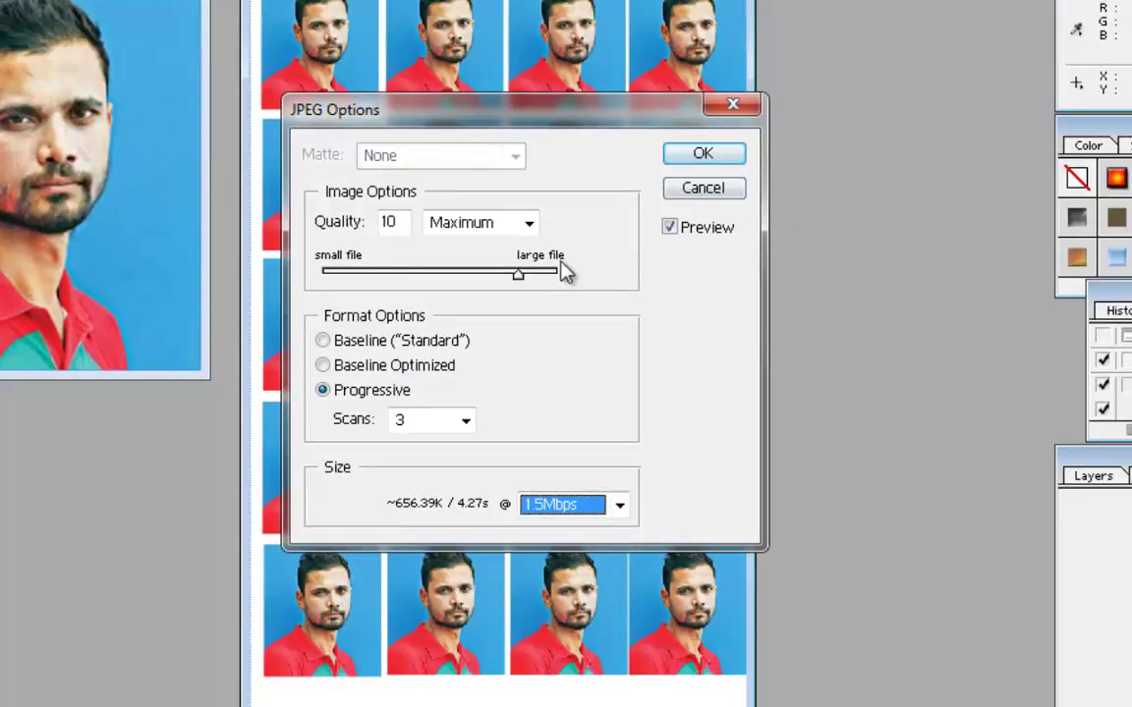
{"action": "left_click", "coordinate": [703, 154]}
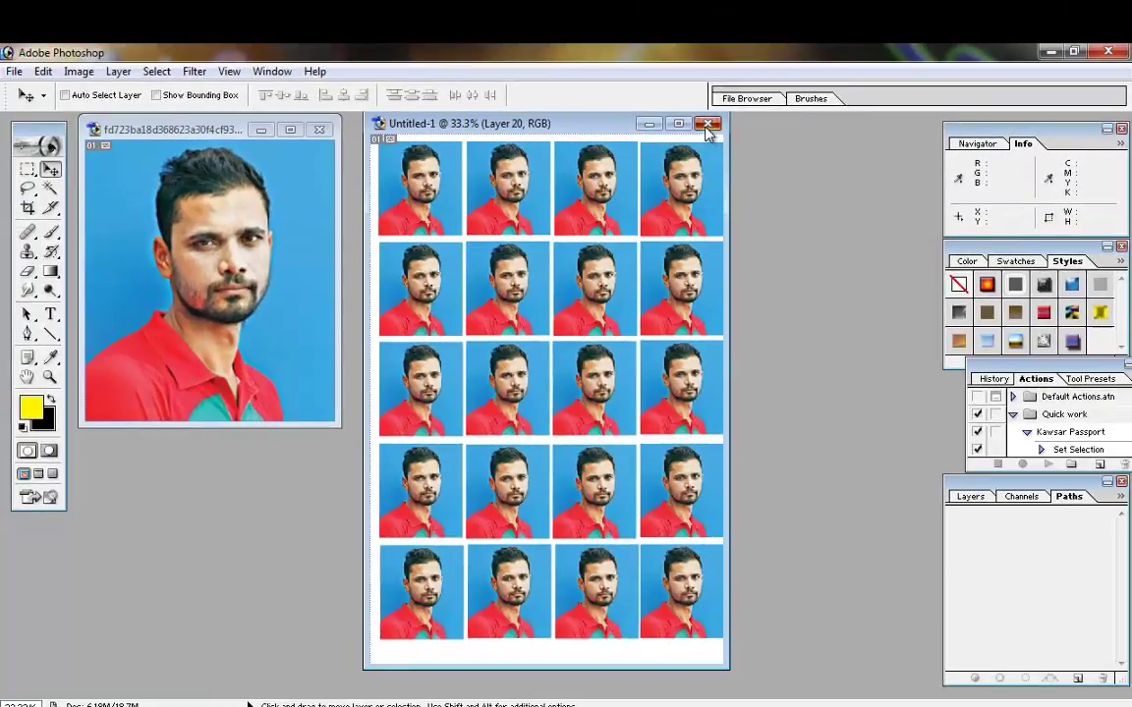
Close Untitled-1 and the original portrait without saving changes.
{"action": "left_click", "coordinate": [707, 128]}
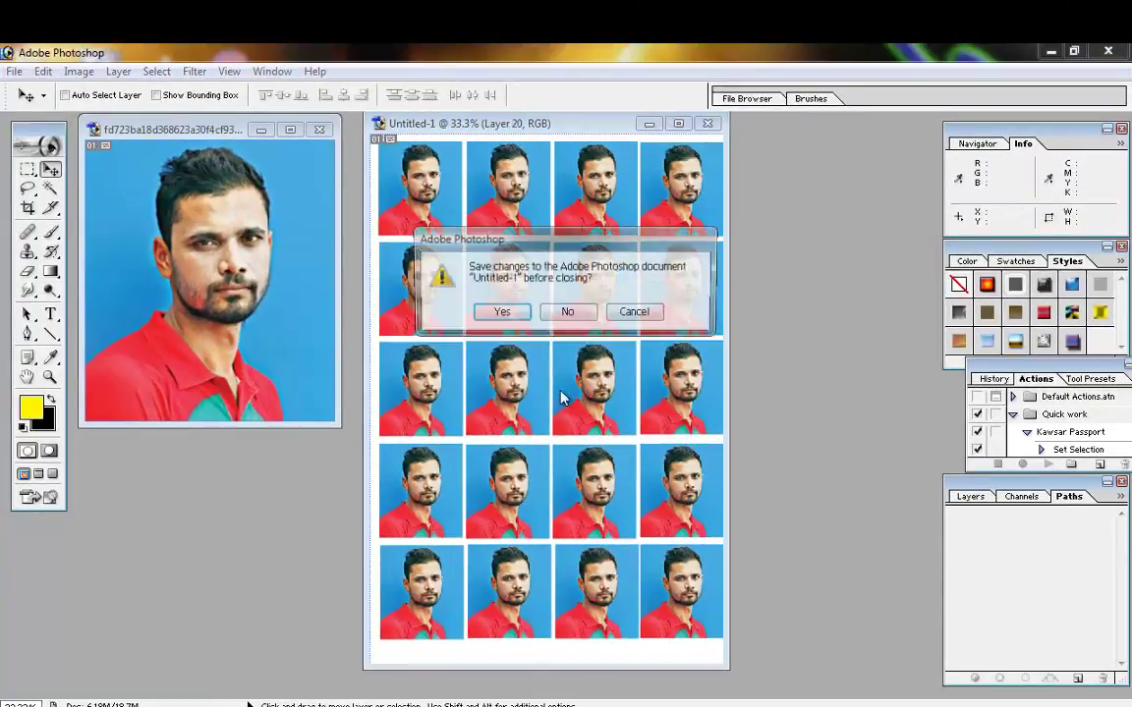
{"action": "left_click", "coordinate": [567, 314]}
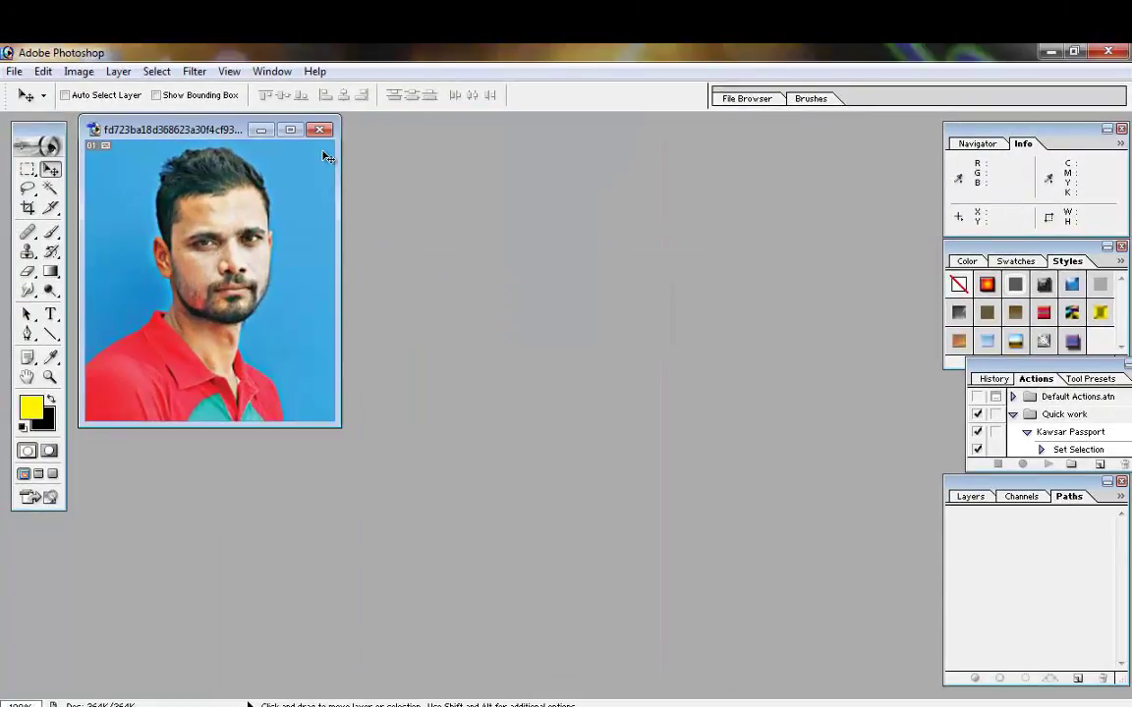
{"action": "left_click", "coordinate": [321, 129]}
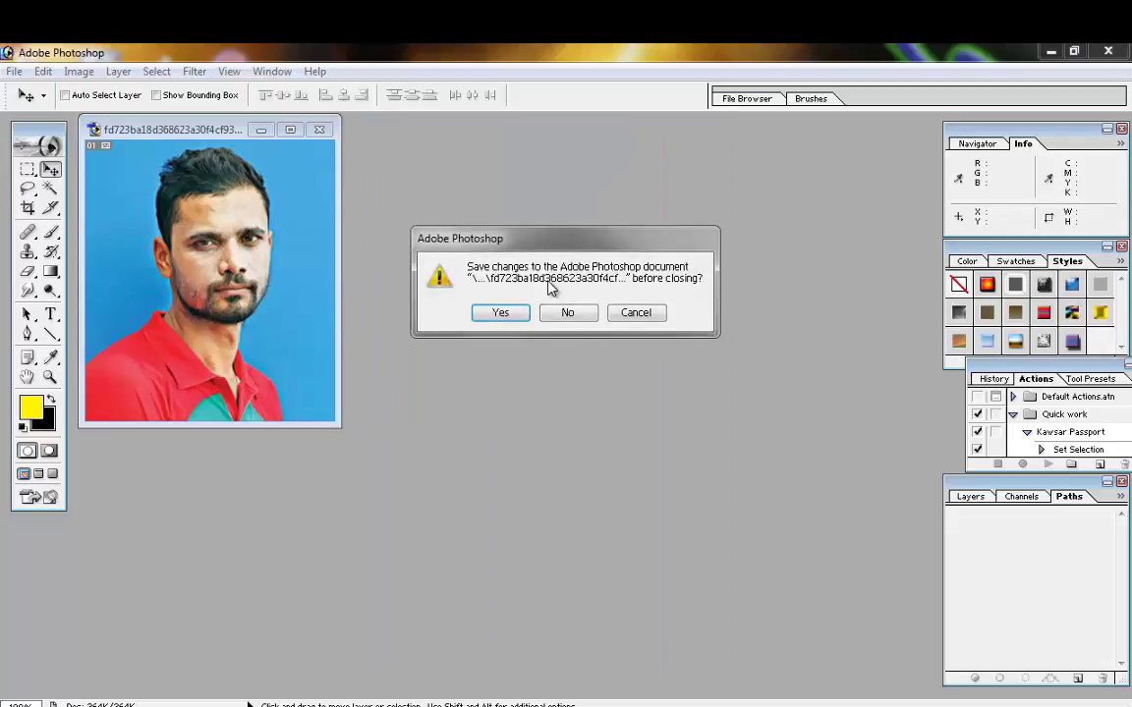
{"action": "left_click", "coordinate": [570, 313]}
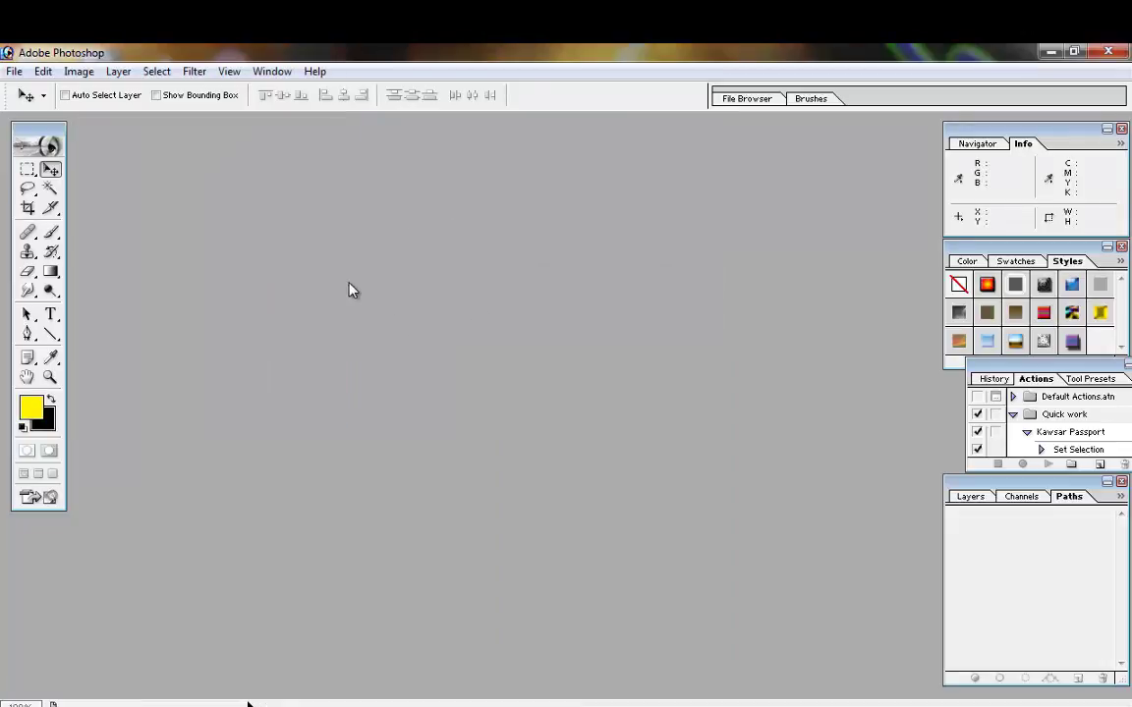
Reopen the saved Stamps portrait-grid JPEG from its folder.
{"action": "left_click", "coordinate": [13, 73]}
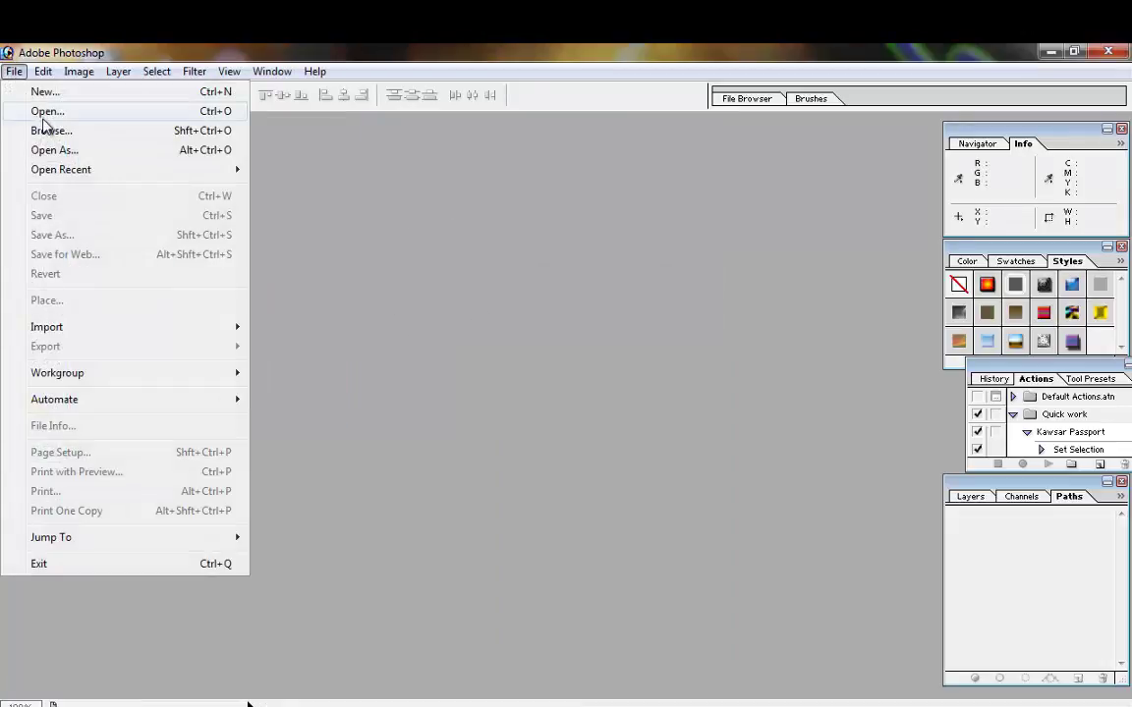
{"action": "left_click", "coordinate": [43, 116]}
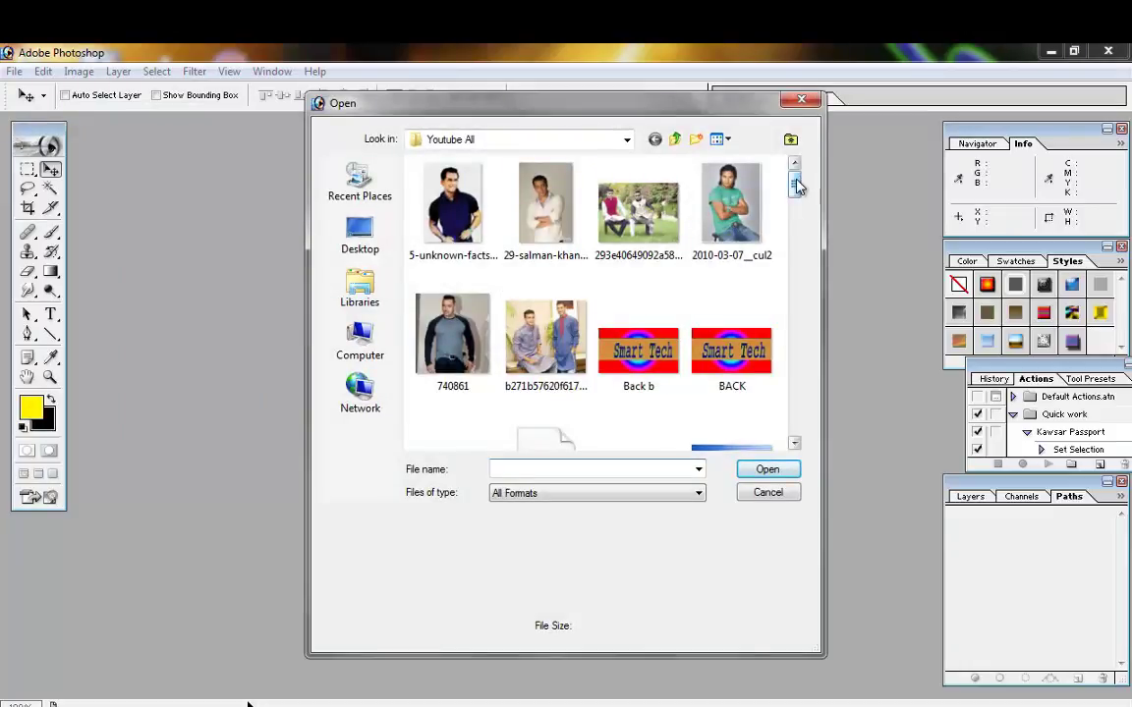
{"action": "mouse_move", "coordinate": [795, 187]}
{"action": "left_mouse_down"}
{"action": "mouse_move", "coordinate": [794, 396]}
{"action": "mouse_move", "coordinate": [794, 370]}
{"action": "left_mouse_up"}
{"action": "left_click", "coordinate": [543, 232]}
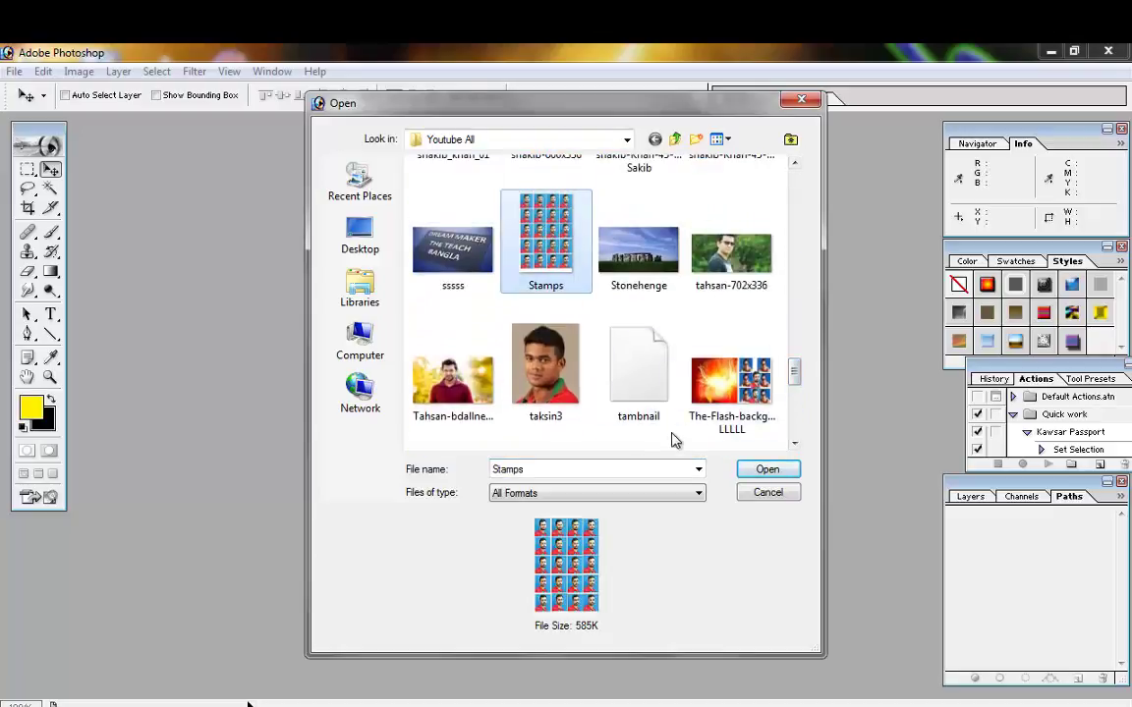
{"action": "left_click", "coordinate": [753, 472]}
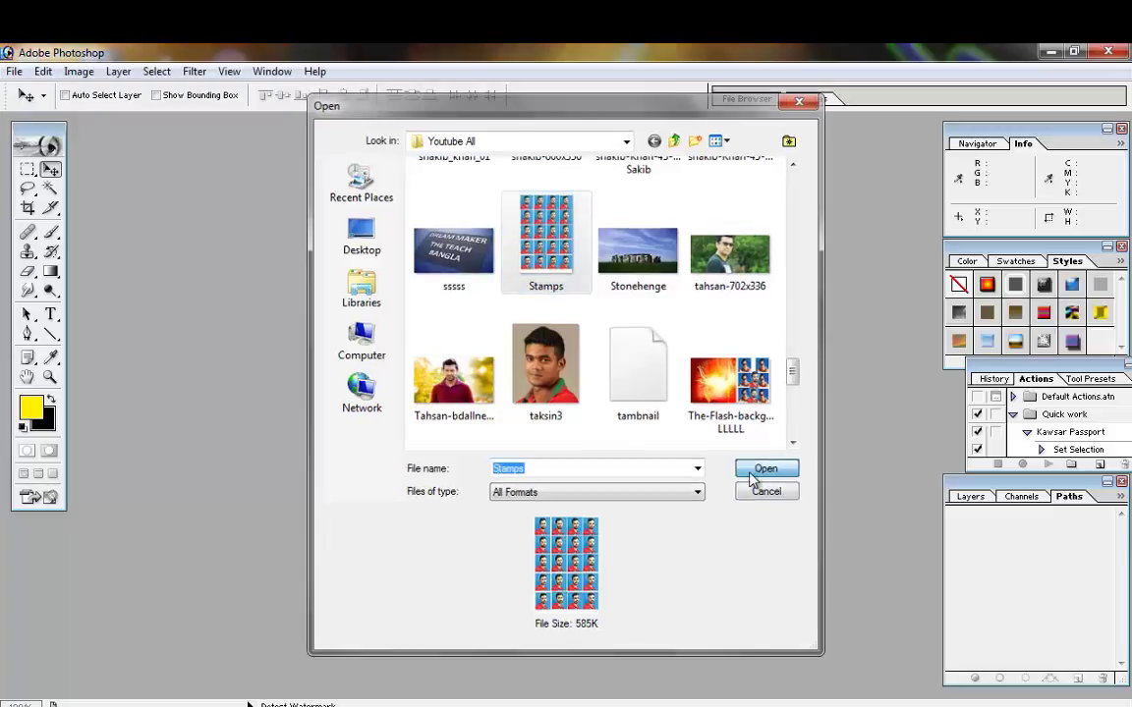